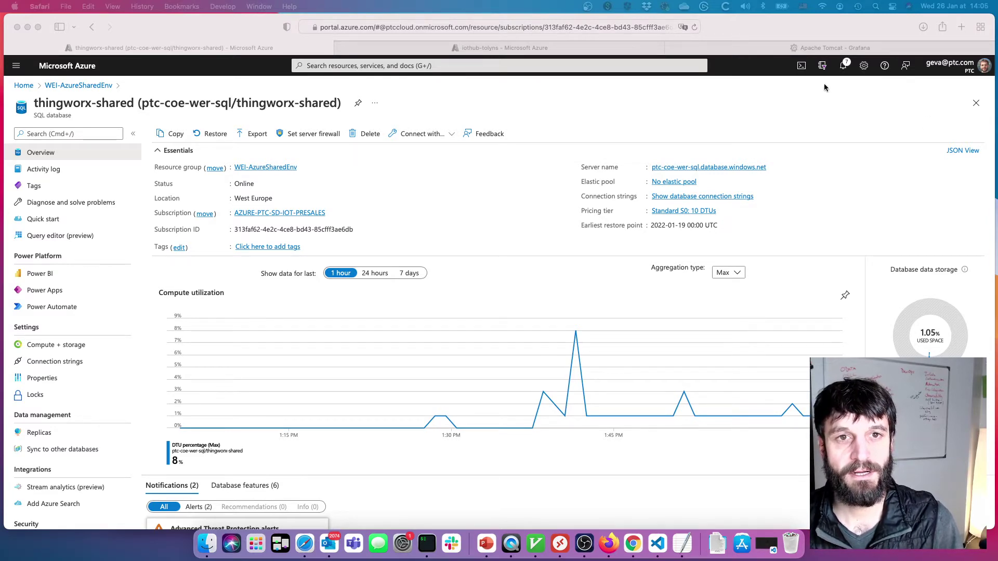
Bring up the iothub-tolyns IoT Hub overview showing 63857 messages used today and 48 devices.
{"action": "key", "text": "ctrl+Tab"}
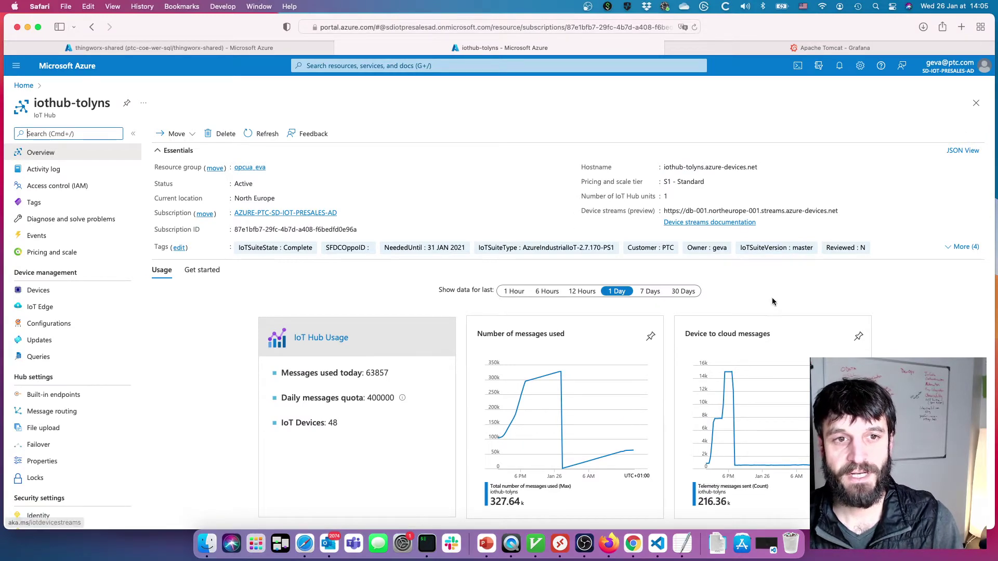
Enlarge the Number of messages used chart, then return to the iothub-tolyns overview.
{"action": "scroll", "coordinate": [314, 305], "scroll_direction": "down", "scroll_amount": 3}
{"action": "scroll", "coordinate": [314, 306], "scroll_direction": "up", "scroll_amount": 3}
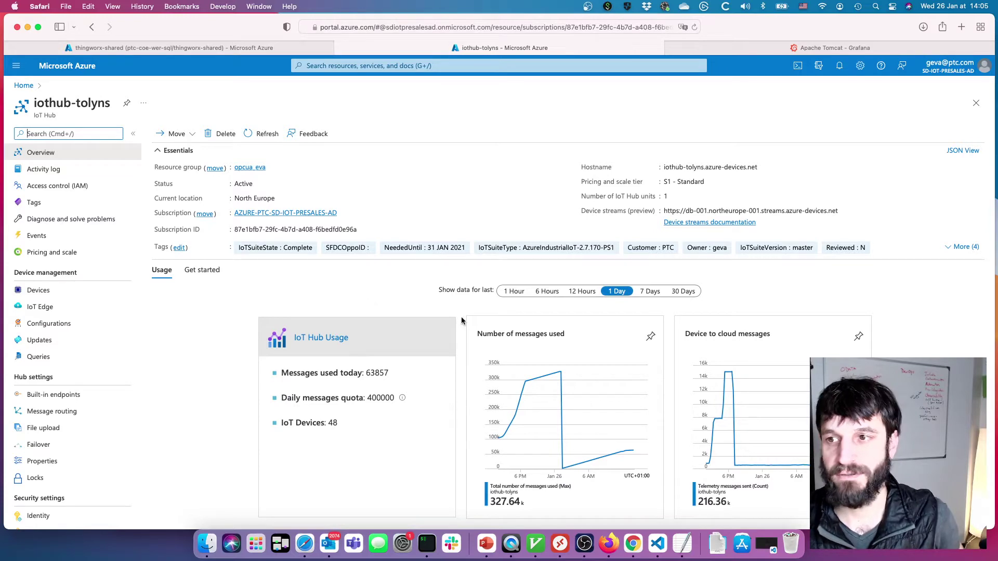
{"action": "left_click", "coordinate": [566, 387]}
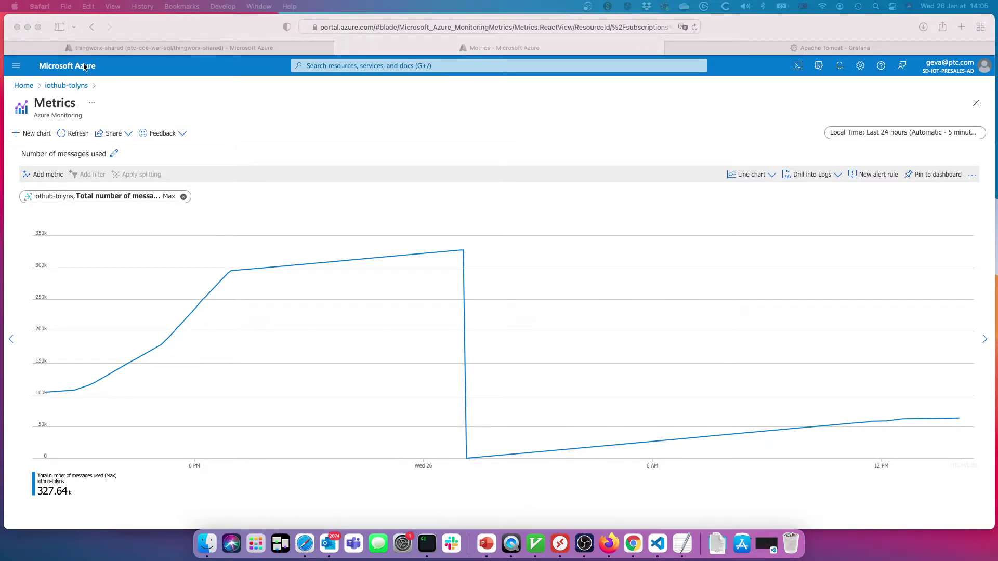
{"action": "left_click", "coordinate": [57, 86]}
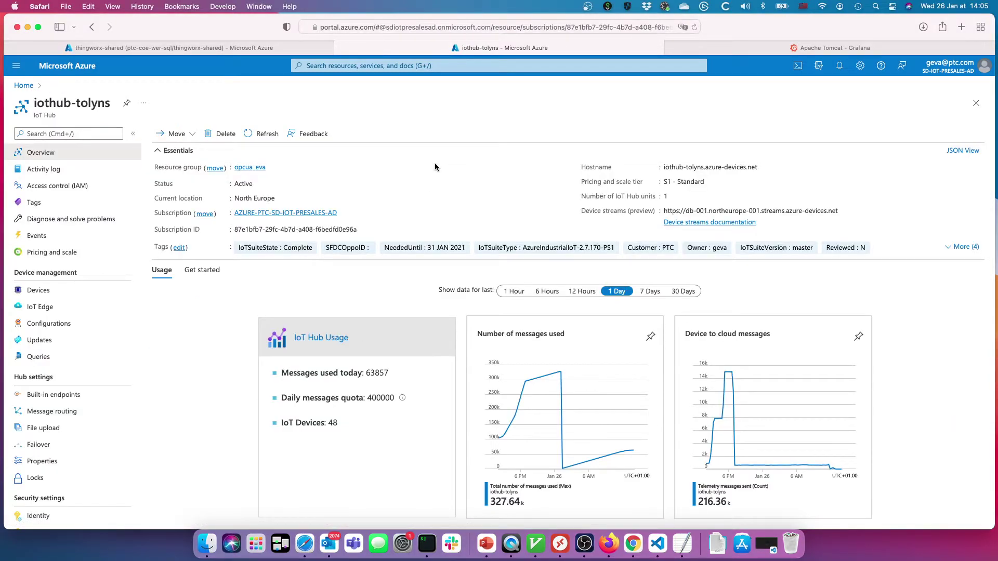
Move the SQL database tab up to the WEI-AzureSharedEnv resource group, then return to the IoT Hub.
{"action": "left_click", "coordinate": [291, 47]}
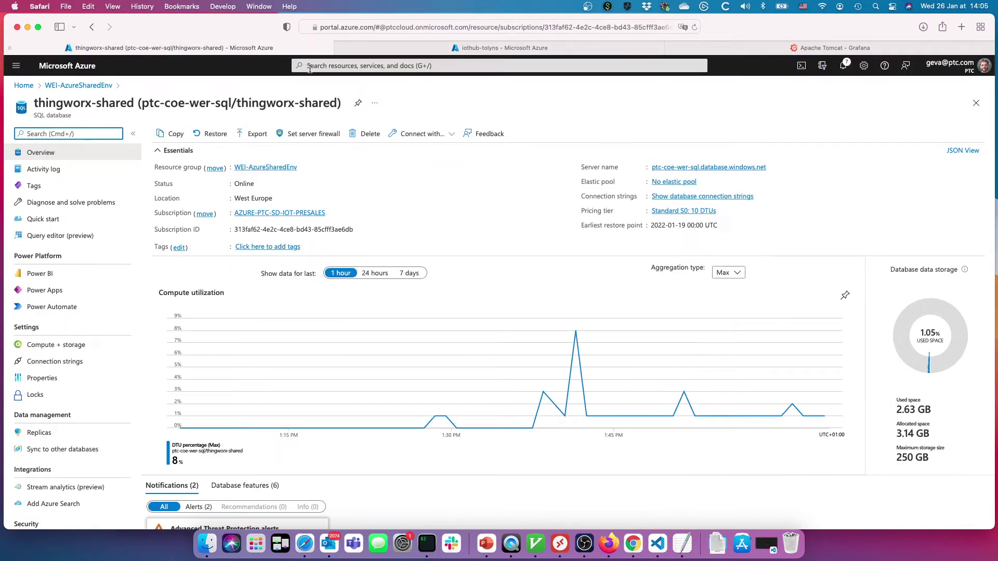
{"action": "left_click", "coordinate": [95, 86]}
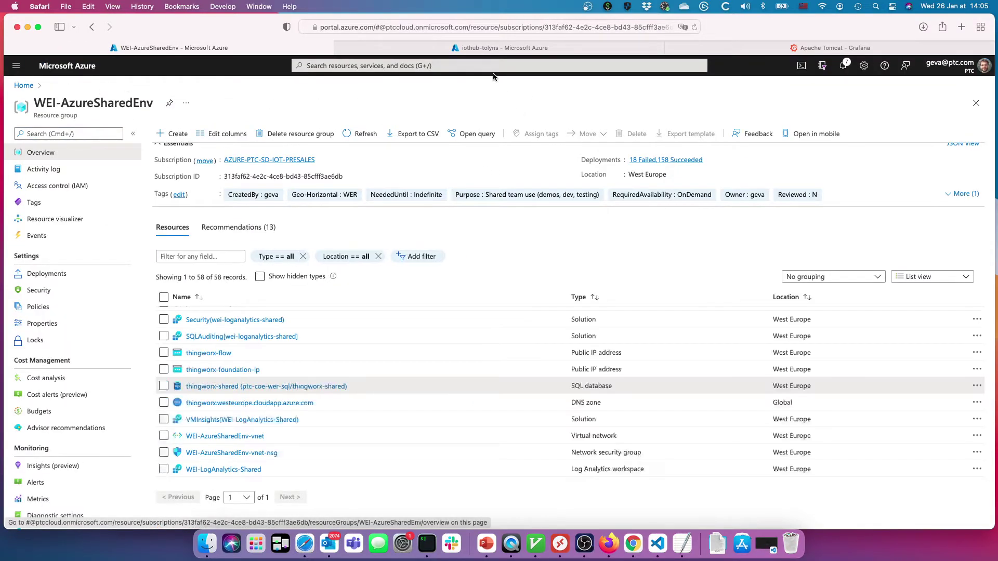
{"action": "left_click", "coordinate": [546, 48]}
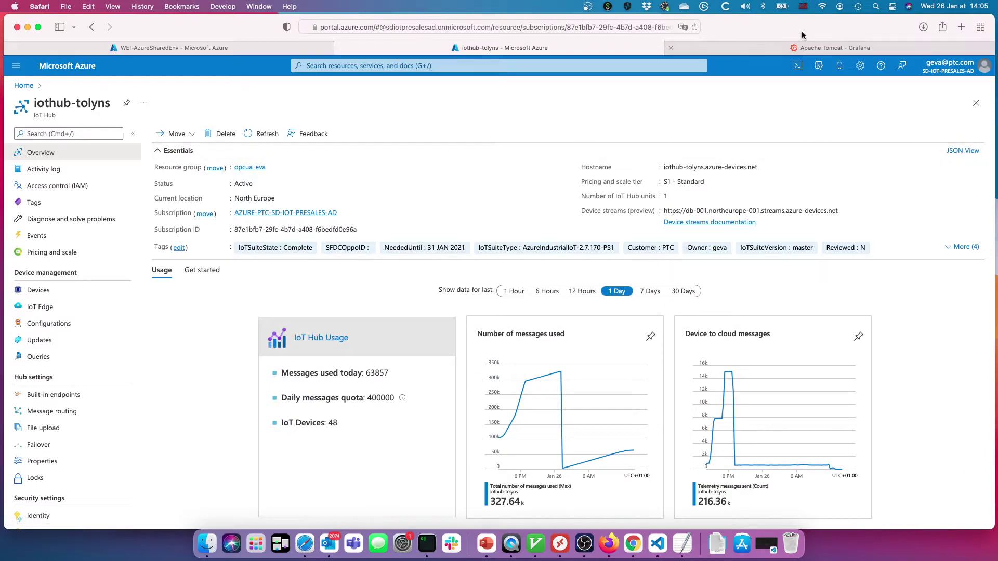
Search Google in a new tab for 'azure metrics exporter prometheus'.
{"action": "left_click", "coordinate": [961, 27]}
{"action": "type", "text": "azure metrics exp[o"}
{"action": "key", "text": "BackSpace"}
{"action": "key", "text": "BackSpace"}
{"action": "type", "text": "orter"}
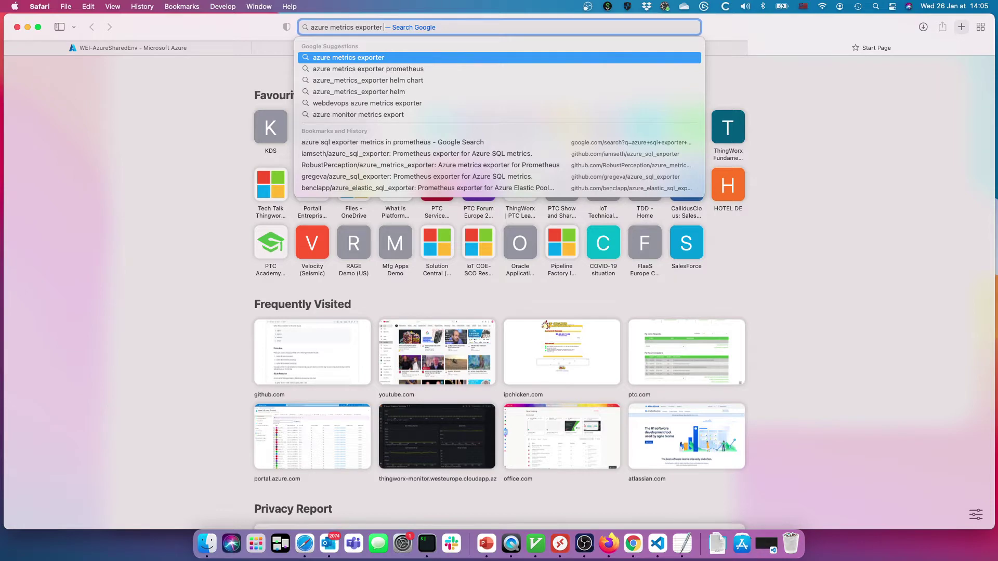
{"action": "key", "text": "Down"}
{"action": "key", "text": "Return"}
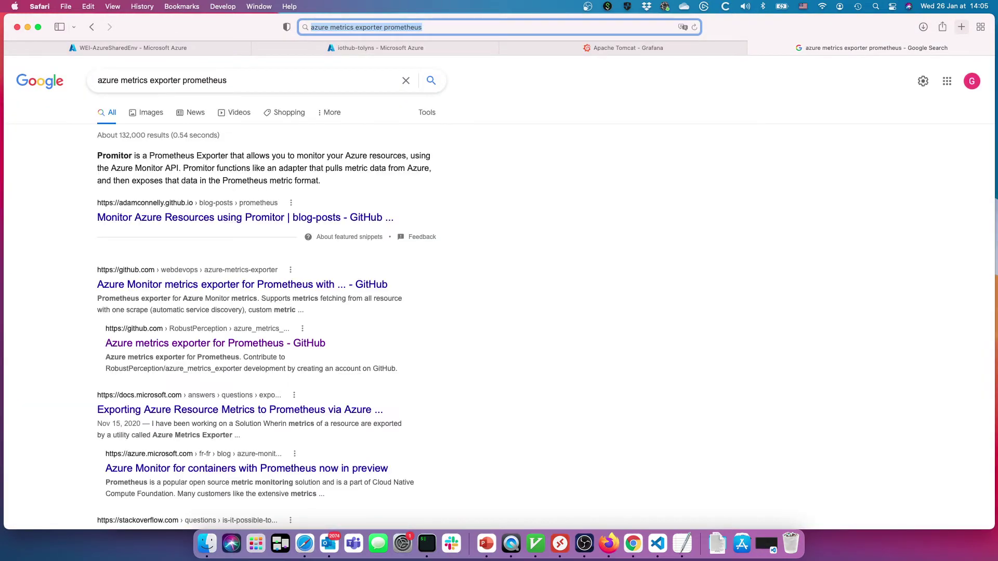
Skim the 'Monitor Azure Resources using Promitor' post, then go back to the results.
{"action": "left_click", "coordinate": [164, 218]}
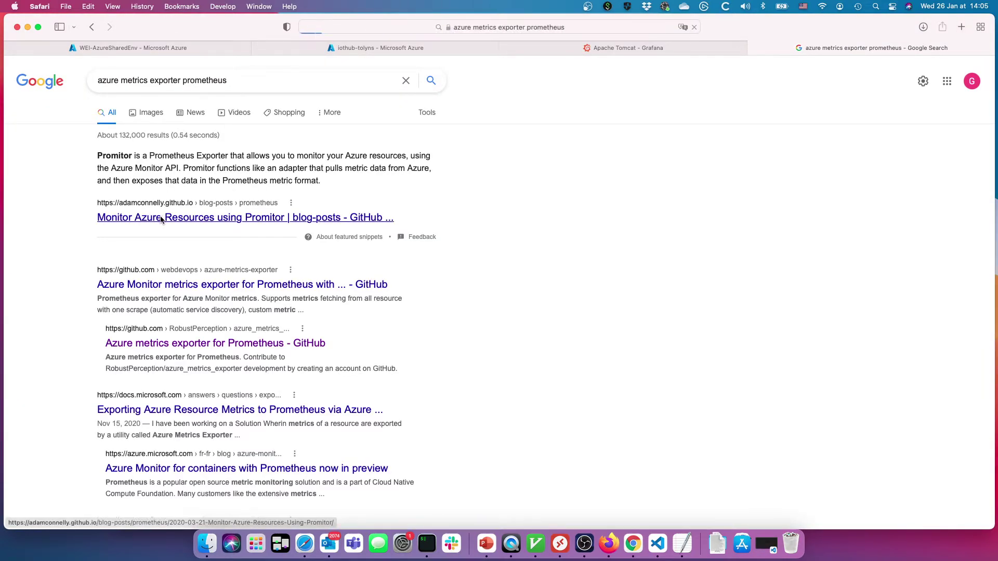
{"action": "left_click_drag", "start_coordinate": [222, 123], "coordinate": [816, 120]}
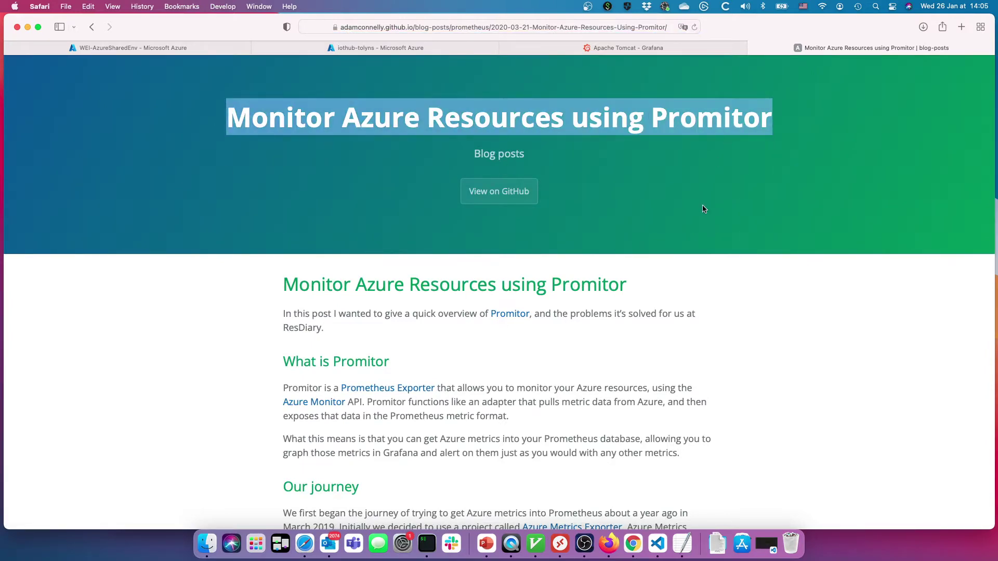
{"action": "scroll", "coordinate": [700, 326], "scroll_direction": "down", "scroll_amount": 10}
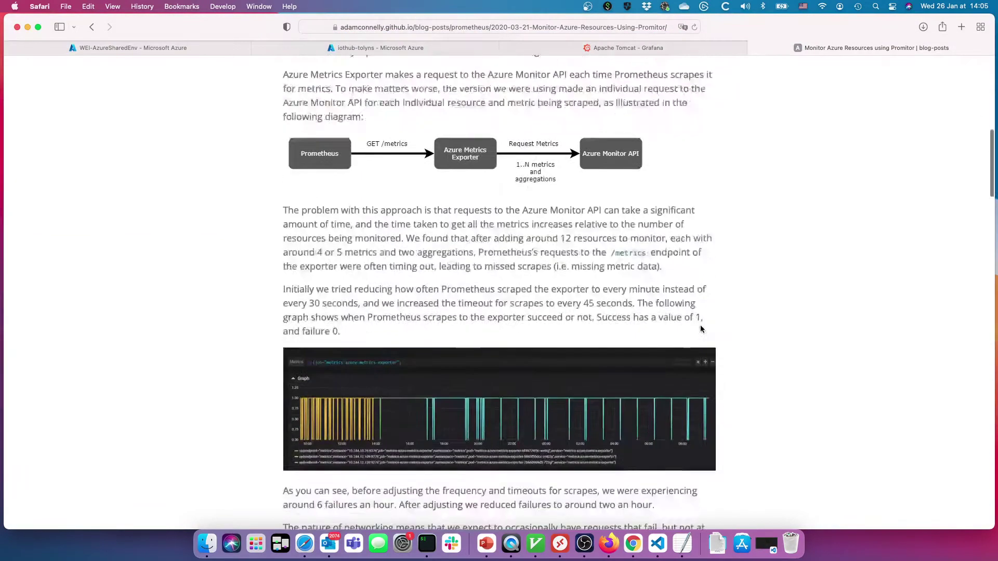
{"action": "scroll", "coordinate": [701, 328], "scroll_direction": "down", "scroll_amount": 8}
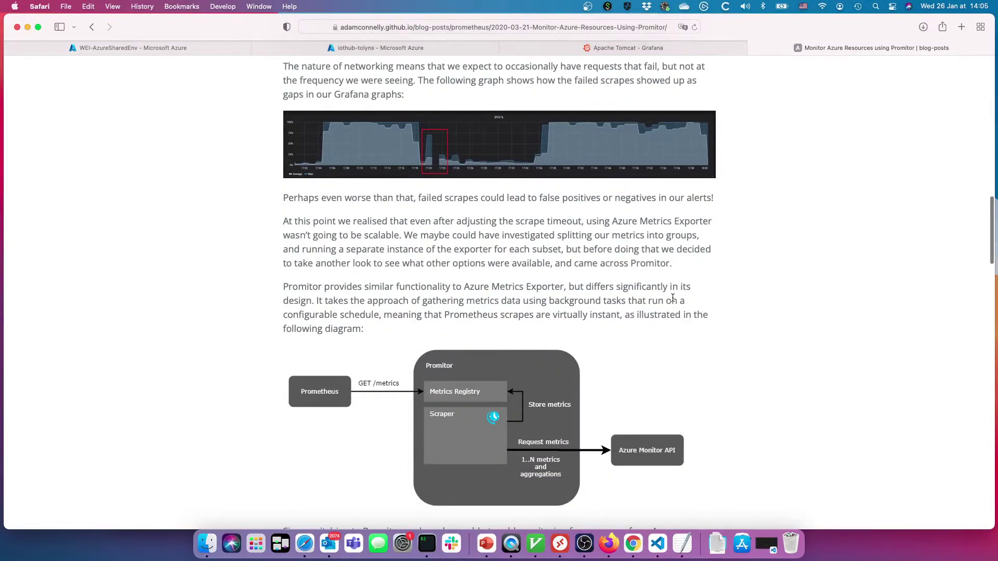
{"action": "key", "text": "super+bracketleft"}
{"action": "scroll", "coordinate": [223, 338], "scroll_direction": "down", "scroll_amount": 2}
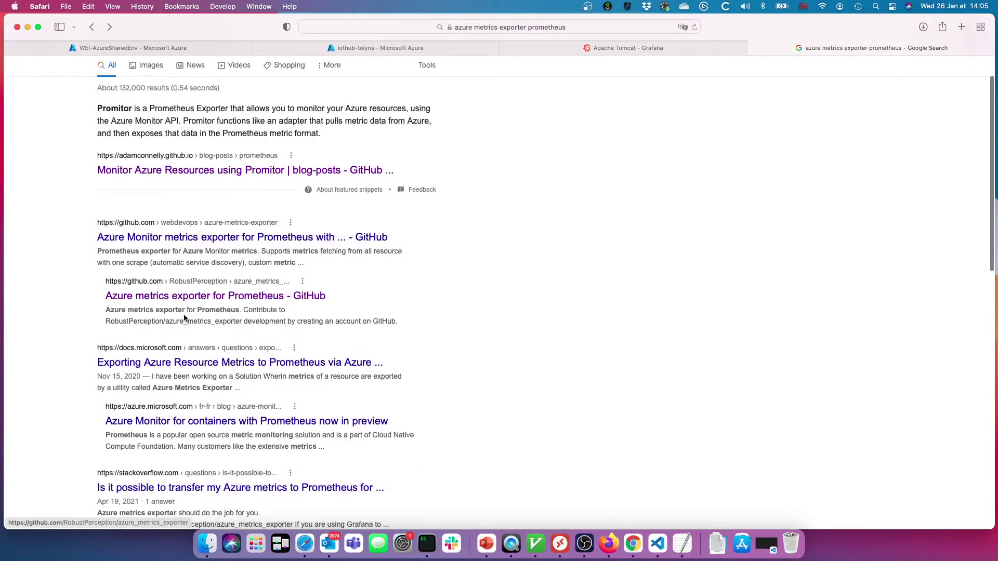
Open the RobustPerception azure_metrics_exporter repository and select the first lines of the README's example config.
{"action": "left_click", "coordinate": [222, 298]}
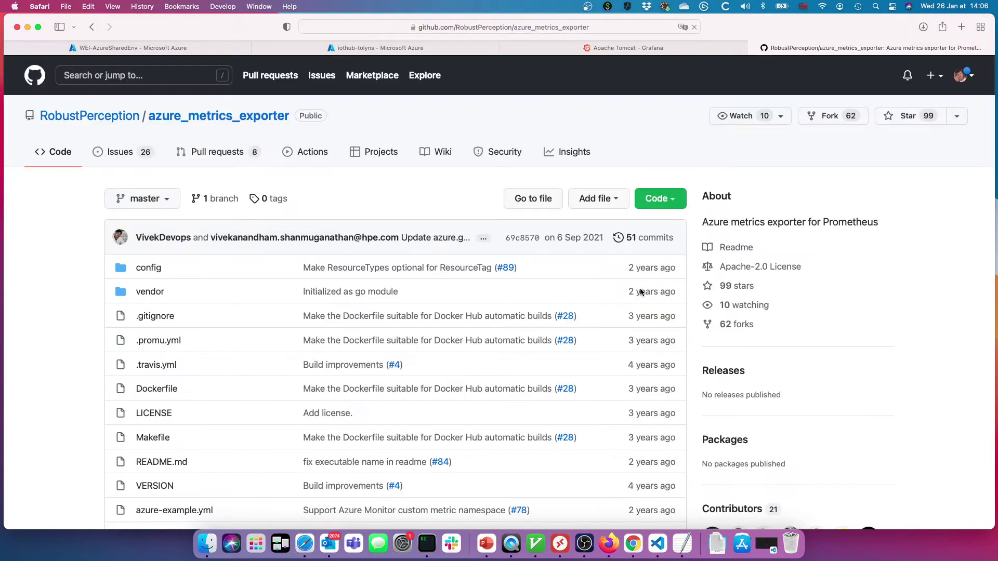
{"action": "scroll", "coordinate": [634, 291], "scroll_direction": "down", "scroll_amount": 4}
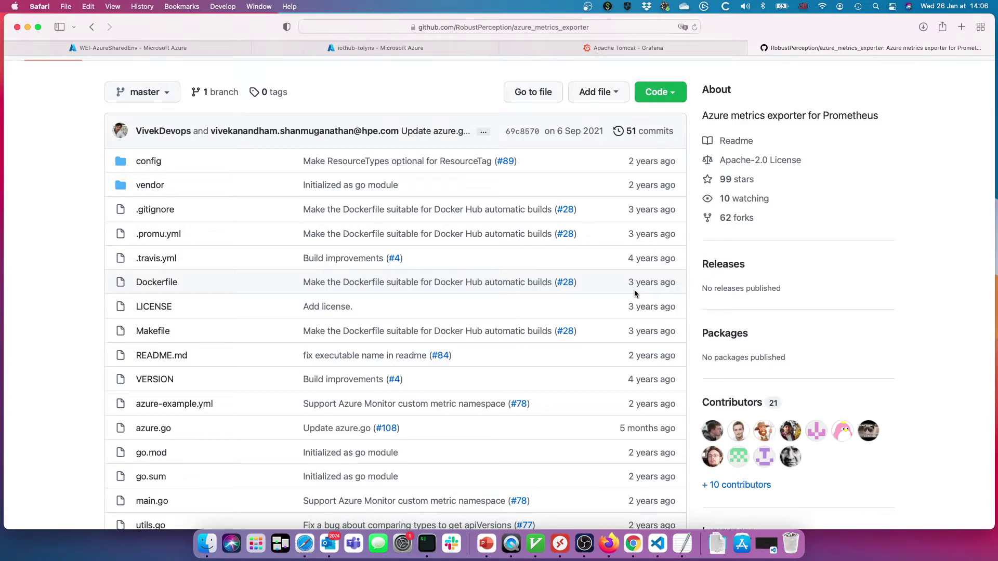
{"action": "scroll", "coordinate": [557, 329], "scroll_direction": "down", "scroll_amount": 5}
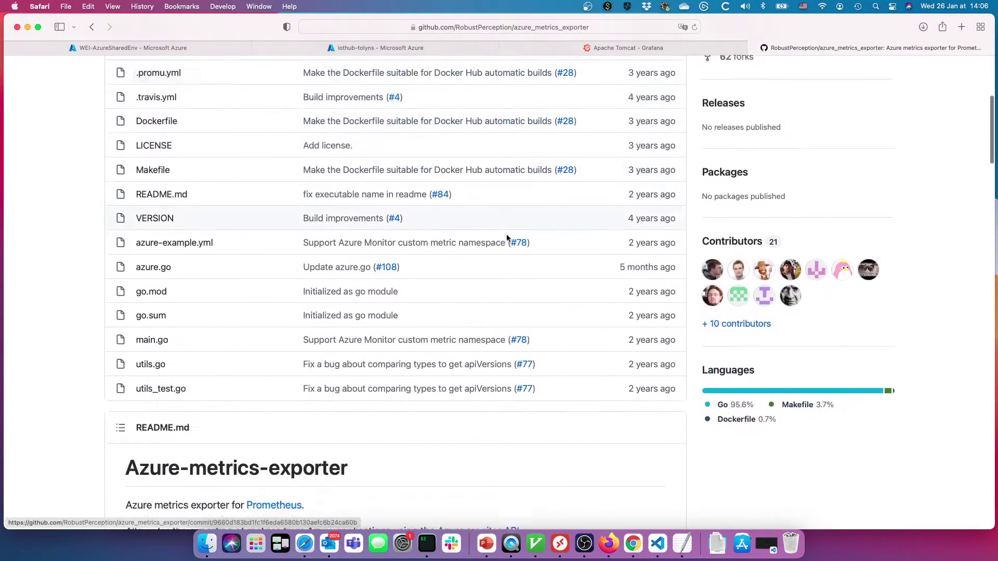
{"action": "scroll", "coordinate": [506, 236], "scroll_direction": "down", "scroll_amount": 6}
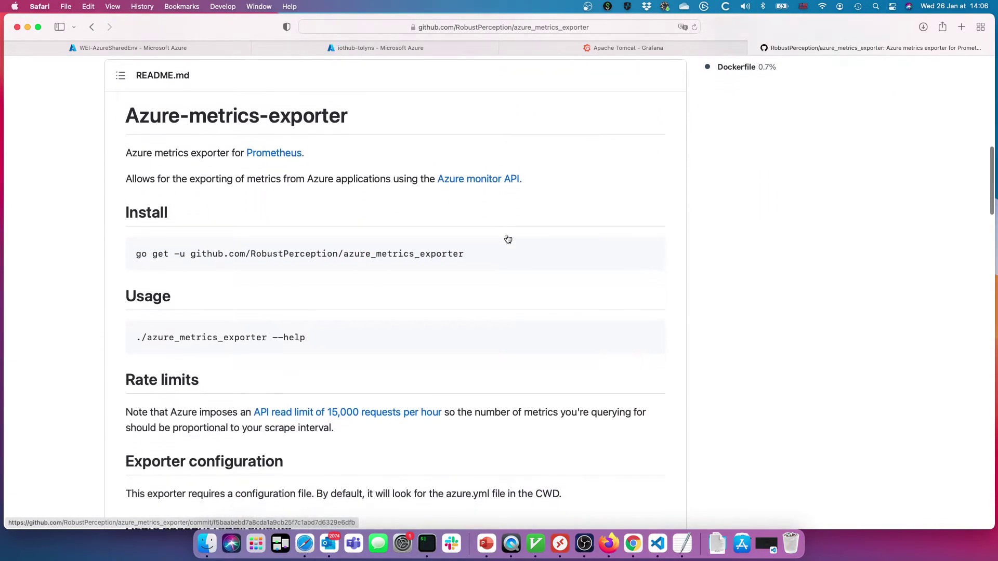
{"action": "scroll", "coordinate": [508, 239], "scroll_direction": "down", "scroll_amount": 4}
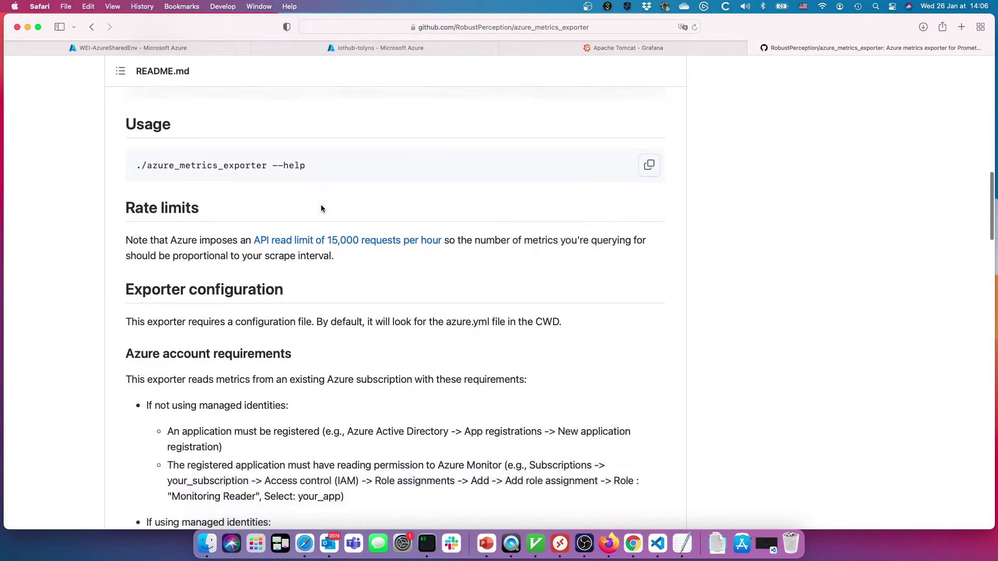
{"action": "scroll", "coordinate": [321, 209], "scroll_direction": "down", "scroll_amount": 7}
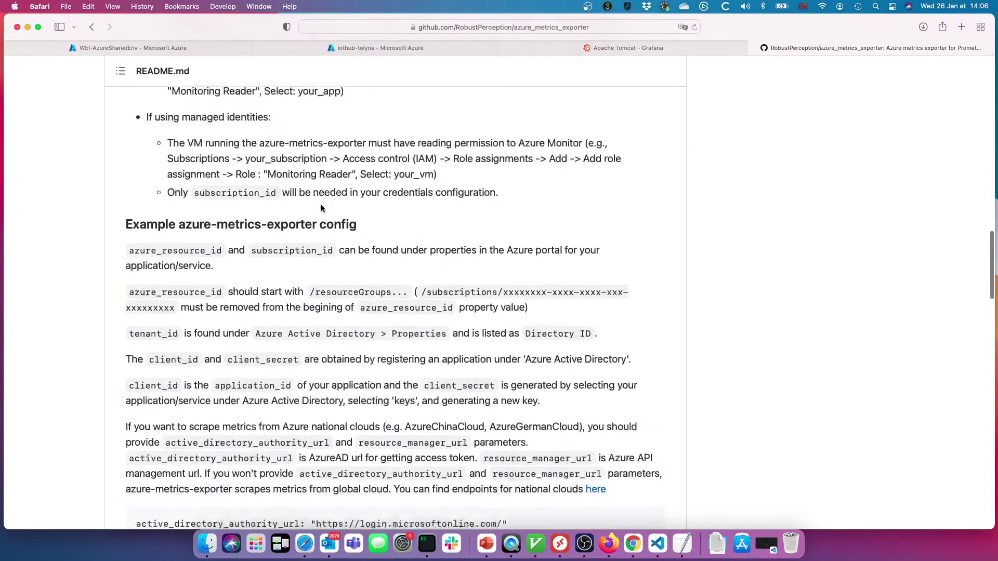
{"action": "scroll", "coordinate": [321, 208], "scroll_direction": "down", "scroll_amount": 8}
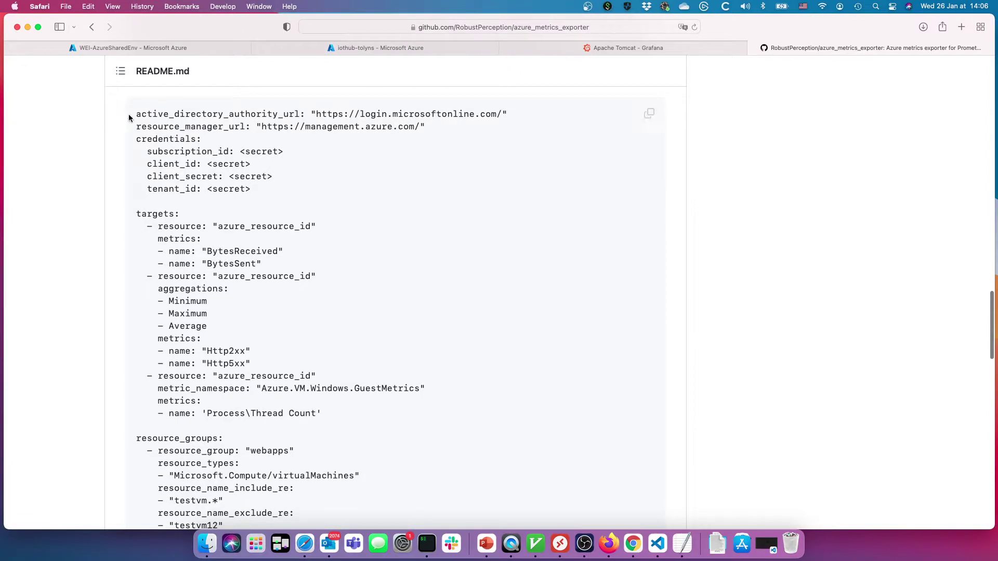
{"action": "left_click_drag", "start_coordinate": [140, 114], "coordinate": [447, 144]}
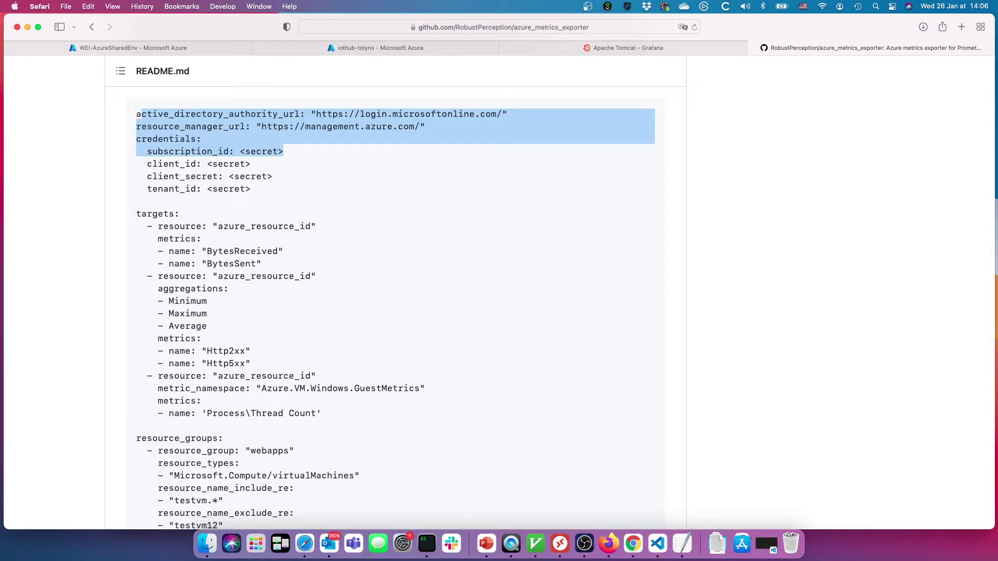
Highlight the resource_groups config and the default aggregations note, then close the repository page.
{"action": "scroll", "coordinate": [646, 285], "scroll_direction": "down", "scroll_amount": 2}
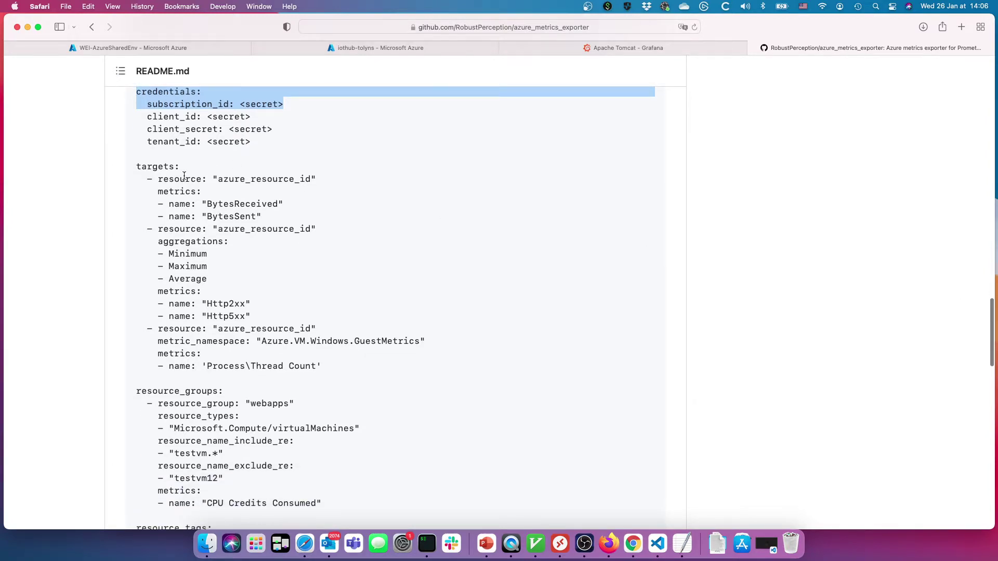
{"action": "left_click_drag", "start_coordinate": [181, 173], "coordinate": [203, 355]}
{"action": "scroll", "coordinate": [151, 286], "scroll_direction": "down", "scroll_amount": 4}
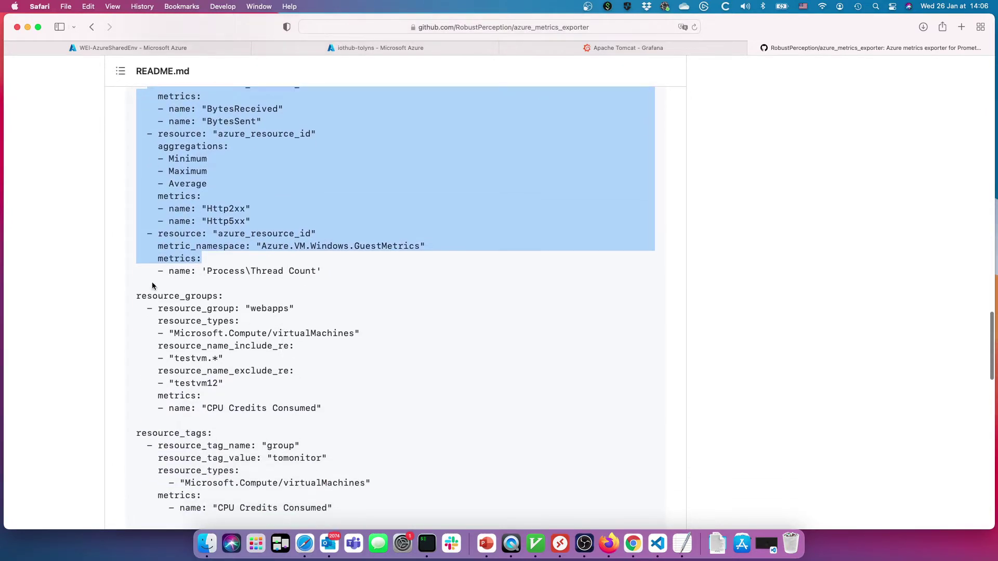
{"action": "left_click_drag", "start_coordinate": [151, 285], "coordinate": [249, 434]}
{"action": "scroll", "coordinate": [252, 379], "scroll_direction": "down", "scroll_amount": 4}
{"action": "left_click", "coordinate": [249, 380]}
{"action": "left_click_drag", "start_coordinate": [223, 335], "coordinate": [344, 435]}
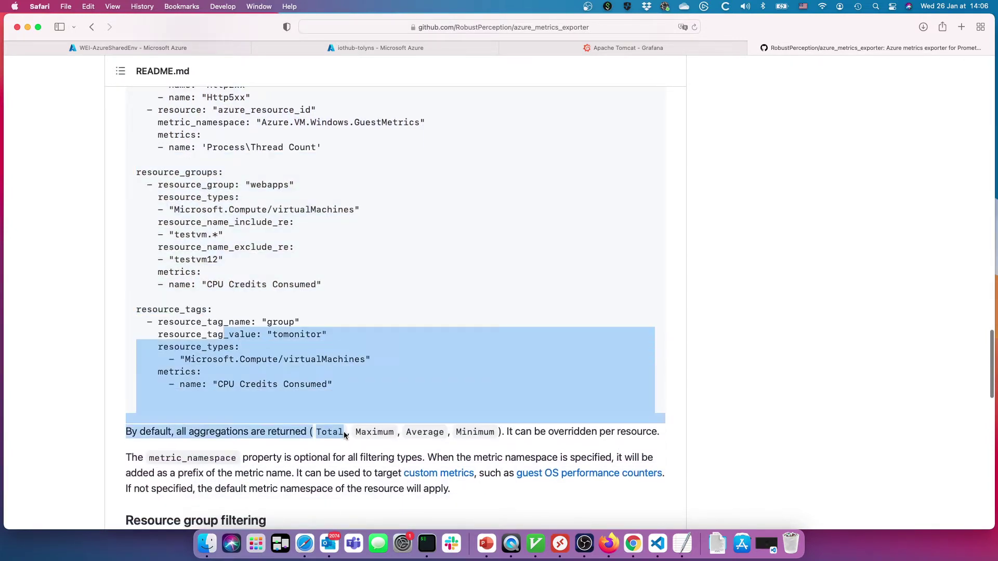
{"action": "left_click", "coordinate": [348, 358]}
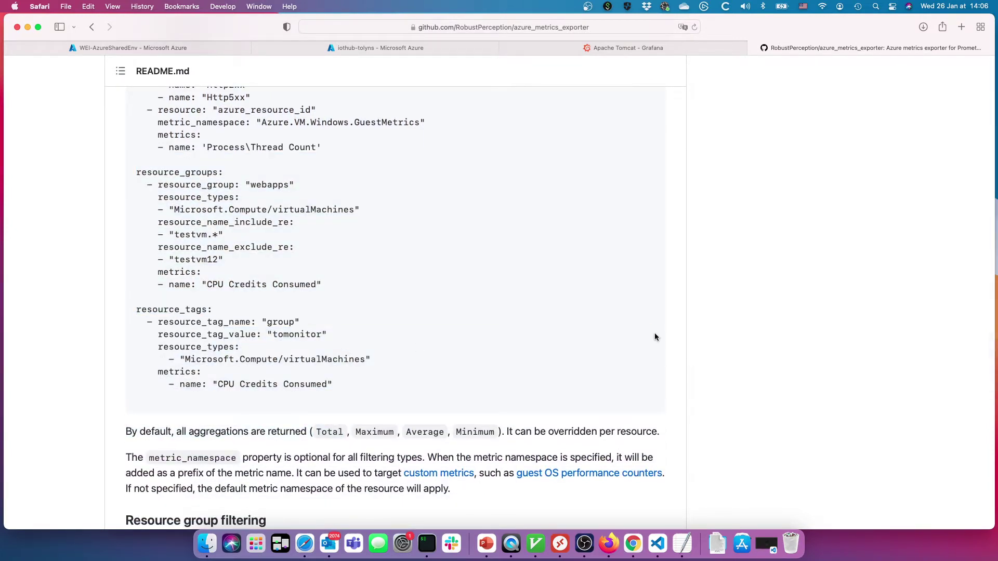
{"action": "scroll", "coordinate": [655, 338], "scroll_direction": "down", "scroll_amount": 5}
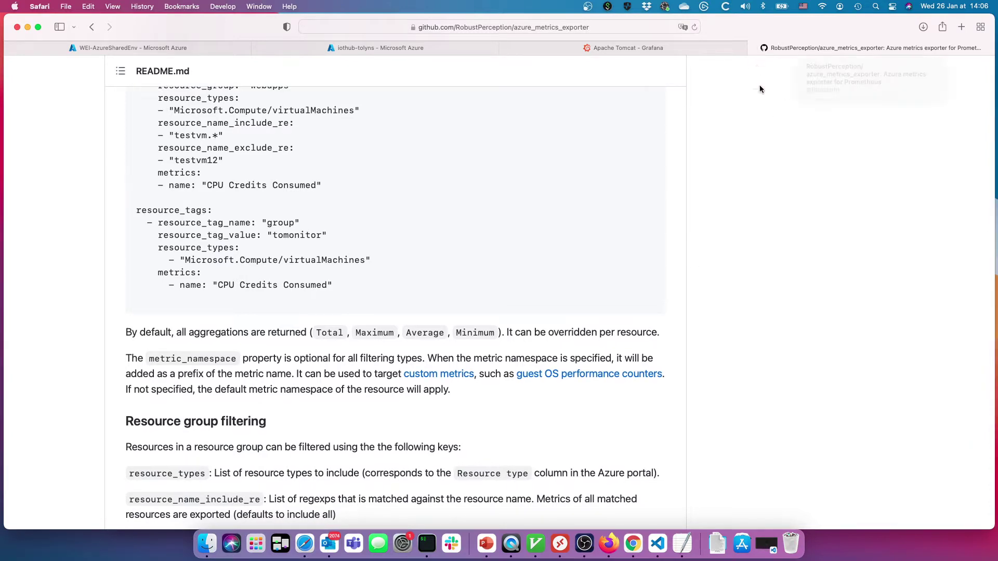
{"action": "left_click", "coordinate": [754, 49]}
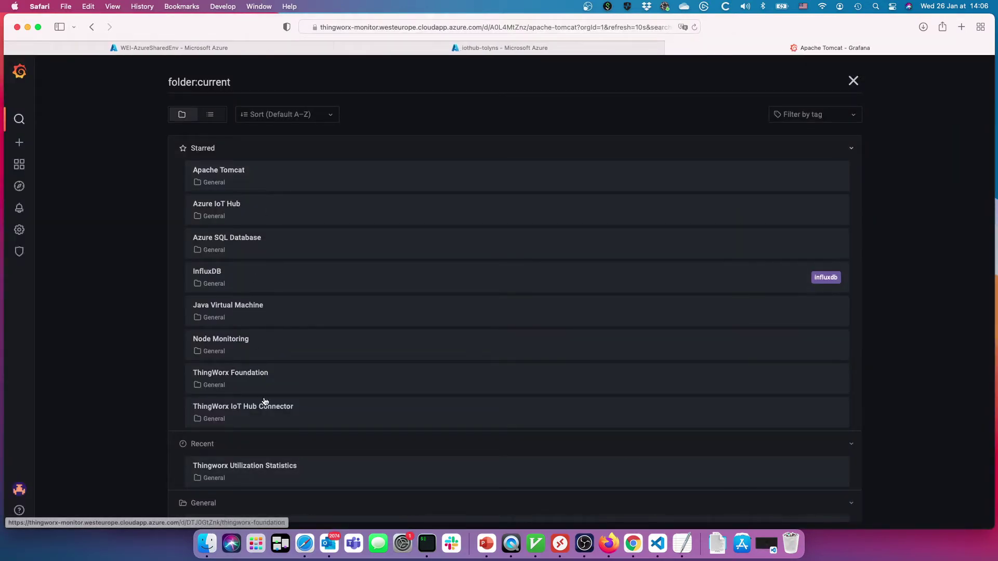
{"action": "mouse_move", "coordinate": [22, 168]}
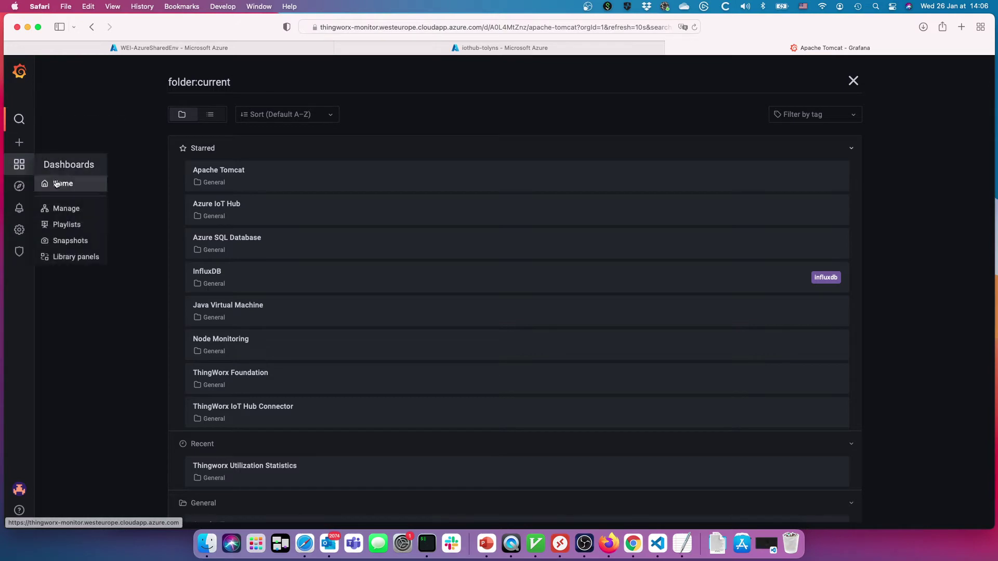
{"action": "mouse_move", "coordinate": [20, 234]}
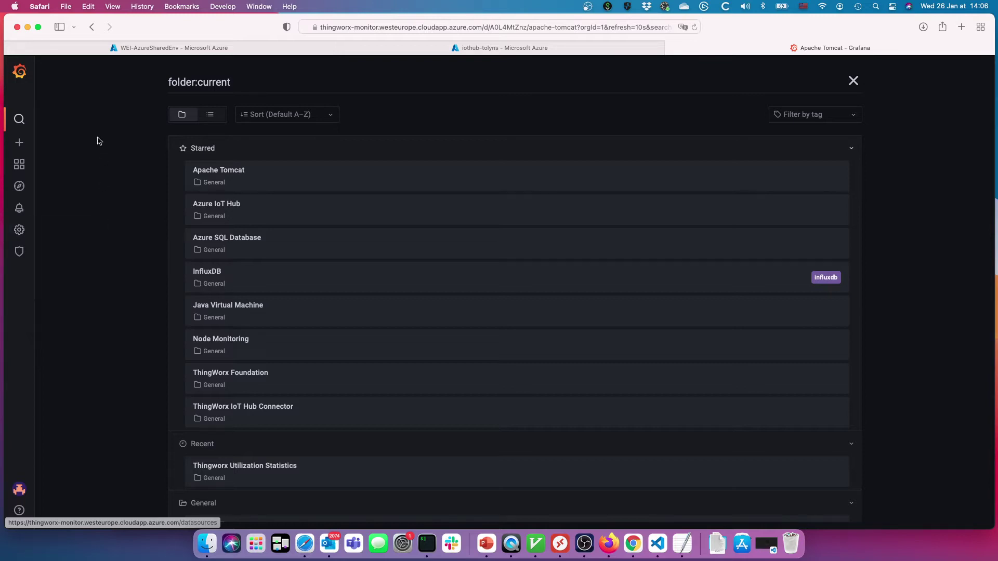
From the Azure home page, list App registrations filtered to Owned applications.
{"action": "left_click", "coordinate": [415, 48]}
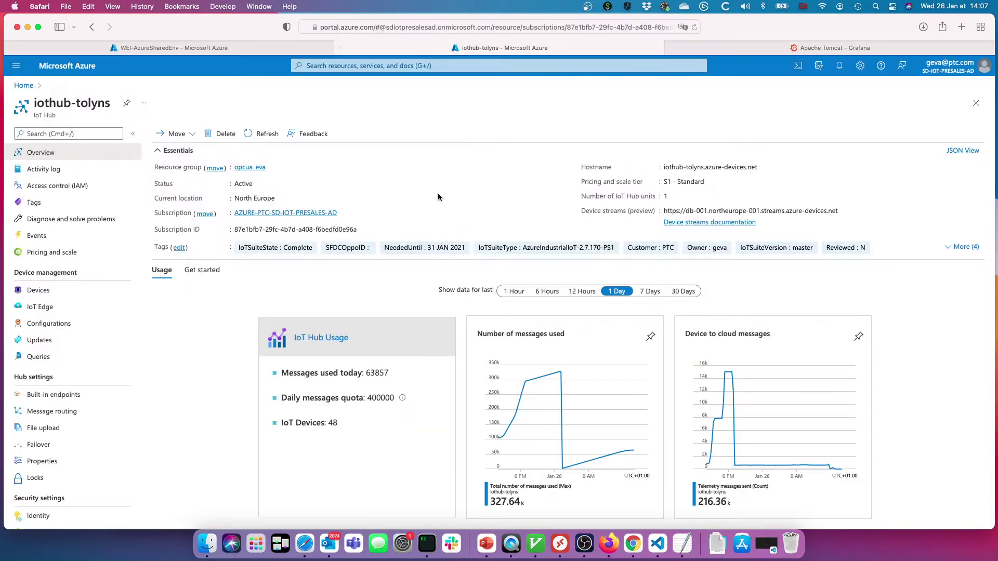
{"action": "left_click", "coordinate": [24, 87]}
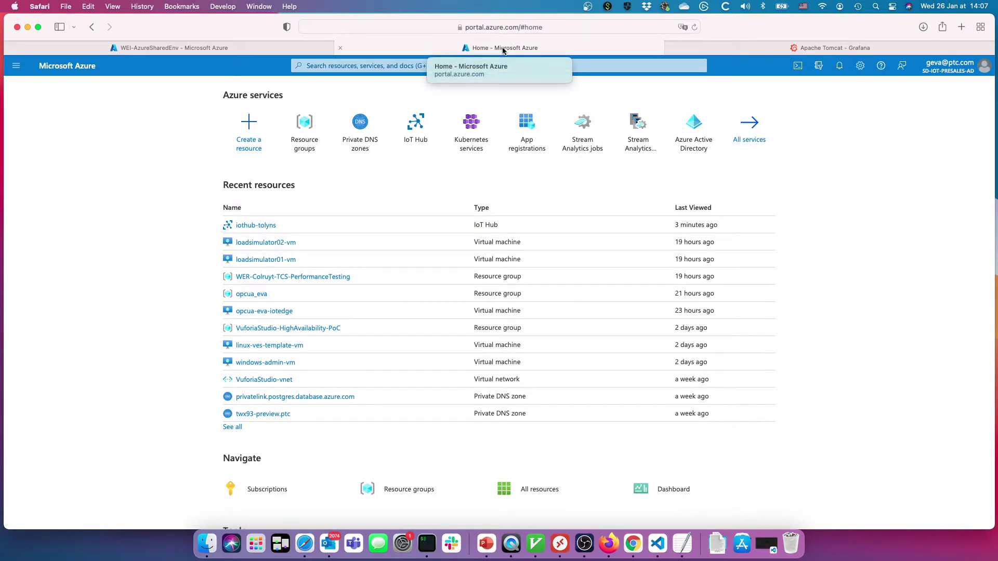
{"action": "left_click", "coordinate": [528, 135]}
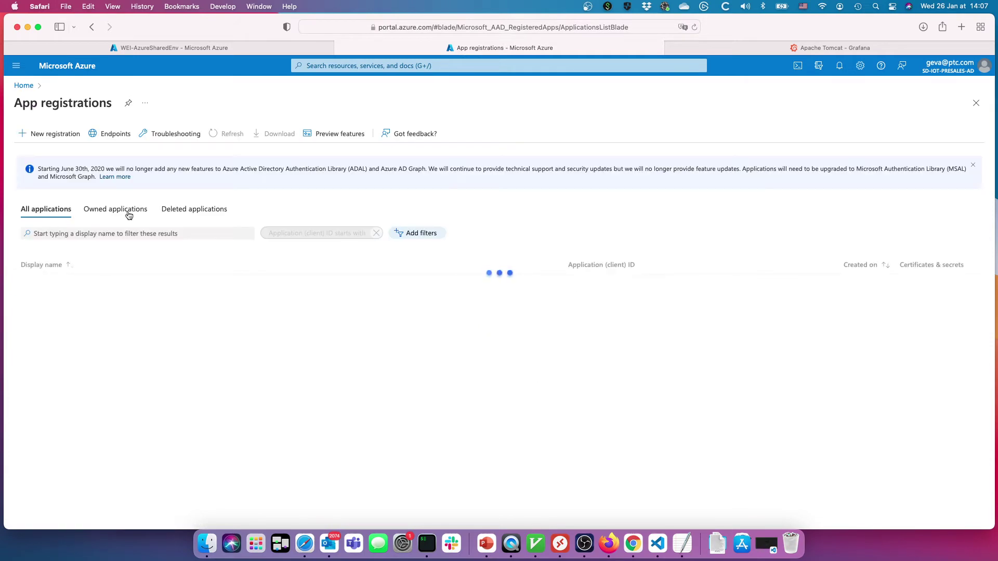
{"action": "left_click", "coordinate": [129, 211]}
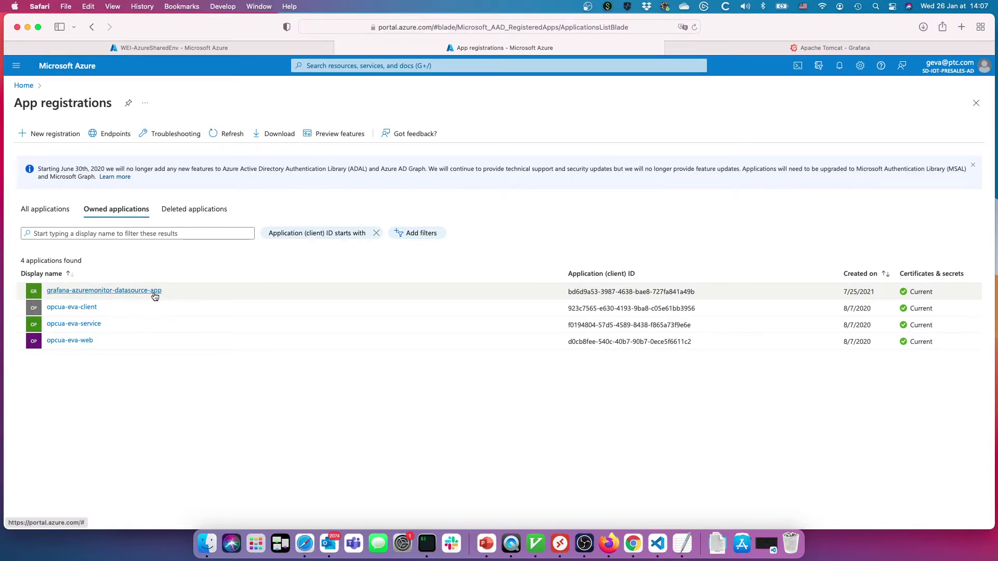
Review the grafana-azuremonitor-datasource-app registration's IDs, then close its details.
{"action": "left_click", "coordinate": [109, 291]}
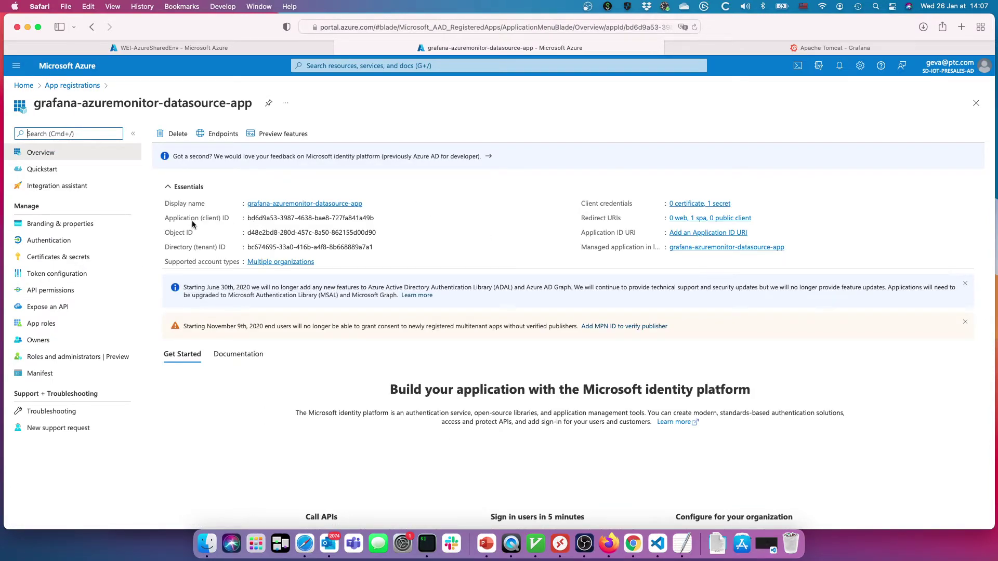
{"action": "scroll", "coordinate": [350, 263], "scroll_direction": "down", "scroll_amount": 3}
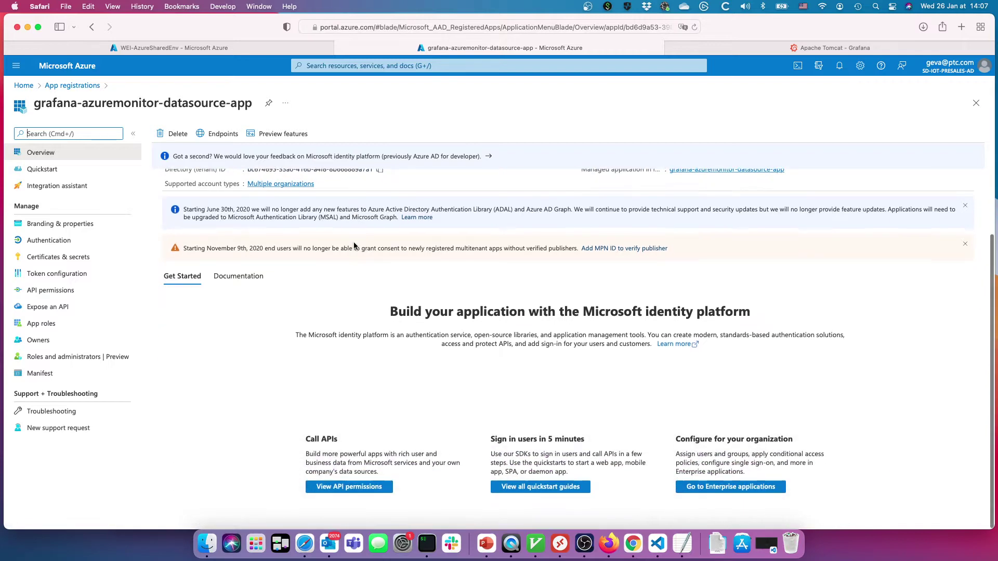
{"action": "scroll", "coordinate": [354, 245], "scroll_direction": "up", "scroll_amount": 3}
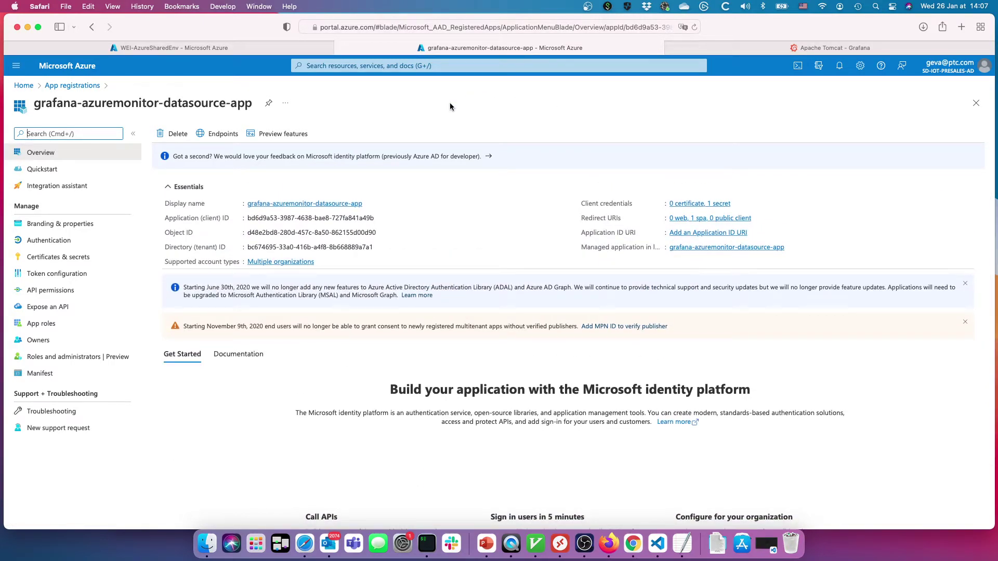
{"action": "scroll", "coordinate": [450, 102], "scroll_direction": "left", "scroll_amount": 10}
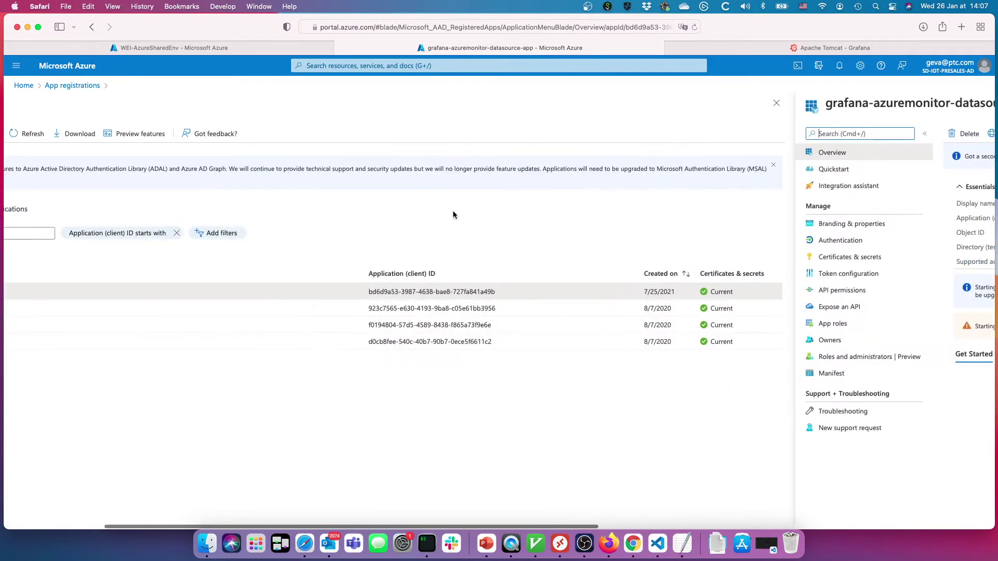
{"action": "scroll", "coordinate": [453, 210], "scroll_direction": "right", "scroll_amount": 10}
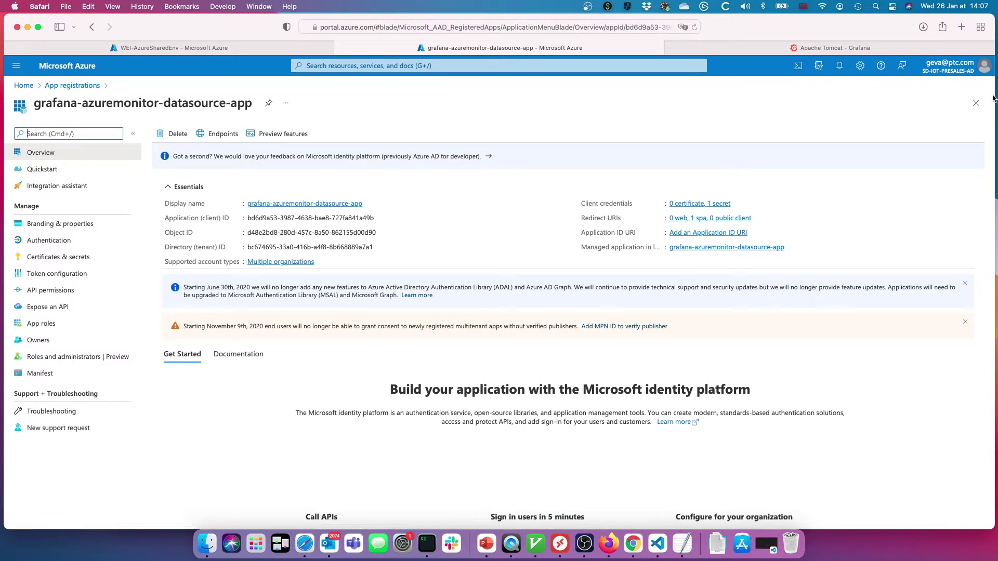
{"action": "left_click", "coordinate": [976, 103]}
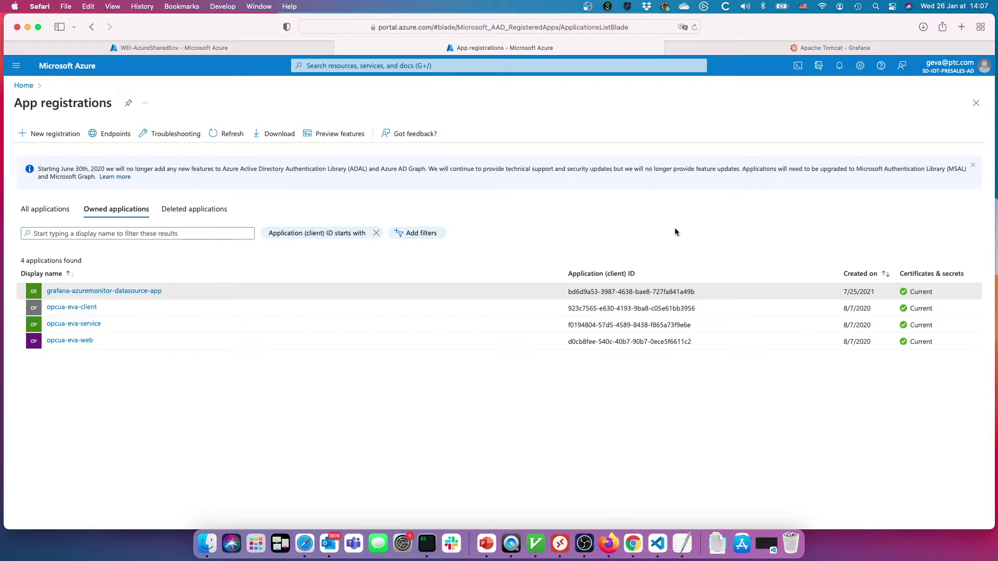
Show Grafana's Data sources page (Azure Monitor, two InfluxDB, Prometheus), then return to App registrations.
{"action": "left_click", "coordinate": [766, 45]}
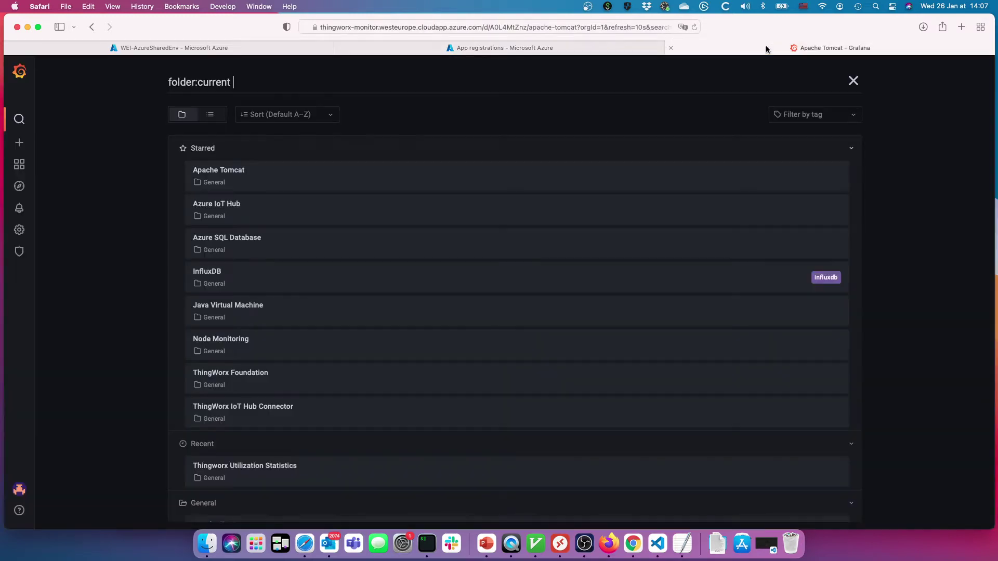
{"action": "mouse_move", "coordinate": [20, 230]}
{"action": "left_click", "coordinate": [58, 249]}
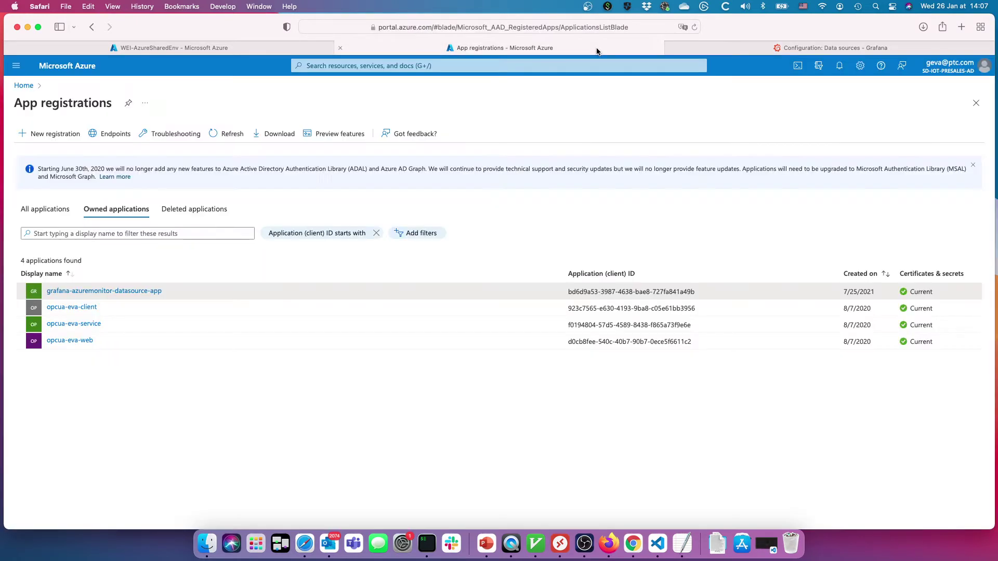
{"action": "left_click", "coordinate": [603, 46]}
Scroll the 58-resource WEI-AzureSharedEnv list to locate the wer-thingworx-azuresql virtual machine.
{"action": "left_click", "coordinate": [137, 48]}
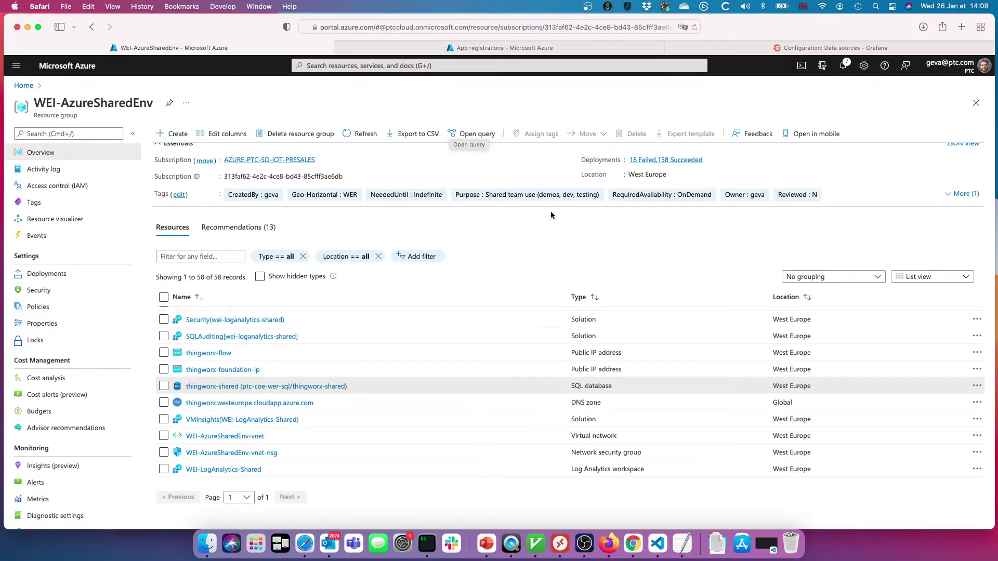
{"action": "scroll", "coordinate": [198, 375], "scroll_direction": "down", "scroll_amount": 3}
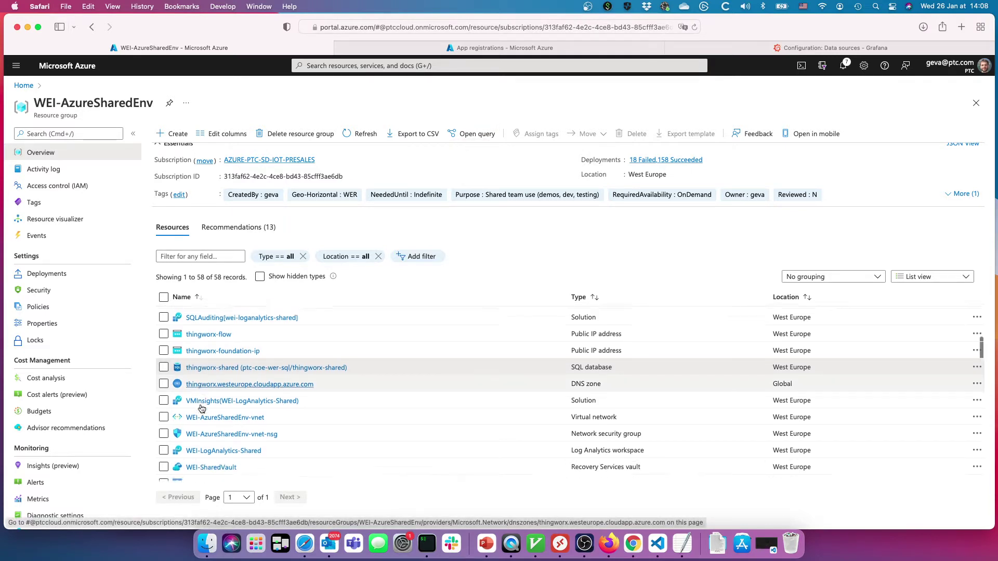
{"action": "scroll", "coordinate": [202, 408], "scroll_direction": "down", "scroll_amount": 1}
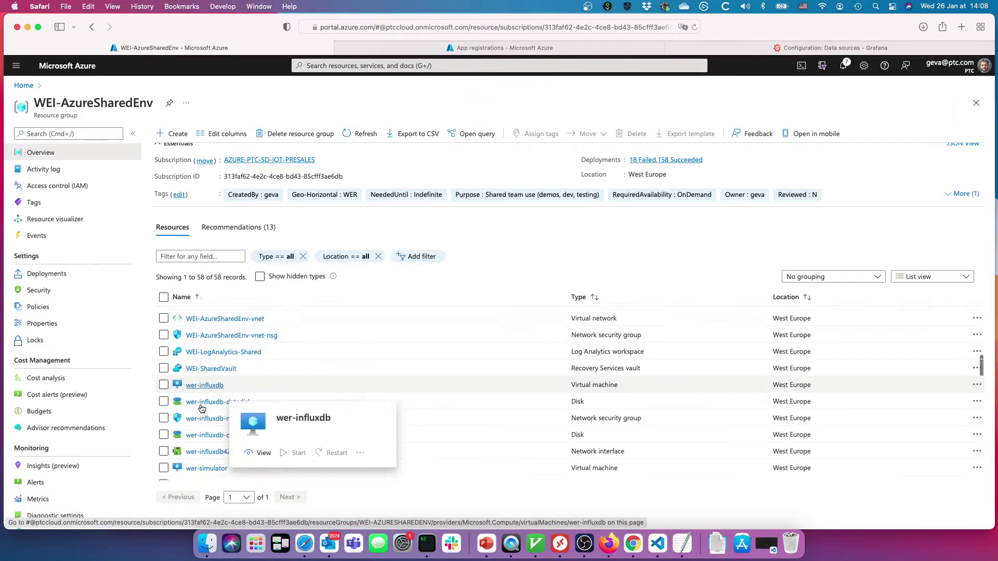
{"action": "scroll", "coordinate": [202, 409], "scroll_direction": "up", "scroll_amount": 2}
{"action": "scroll", "coordinate": [201, 409], "scroll_direction": "up", "scroll_amount": 5}
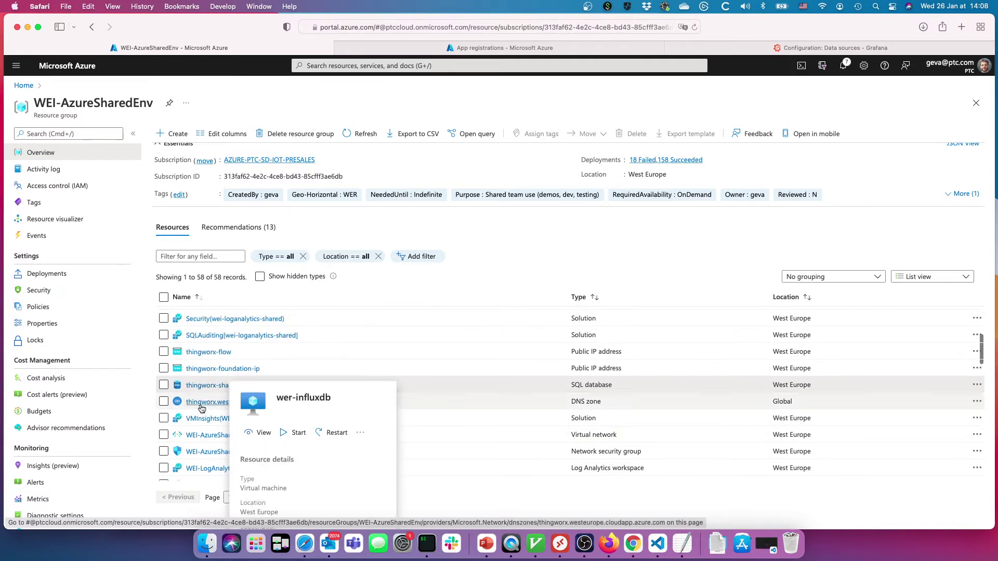
{"action": "scroll", "coordinate": [224, 347], "scroll_direction": "up", "scroll_amount": 3}
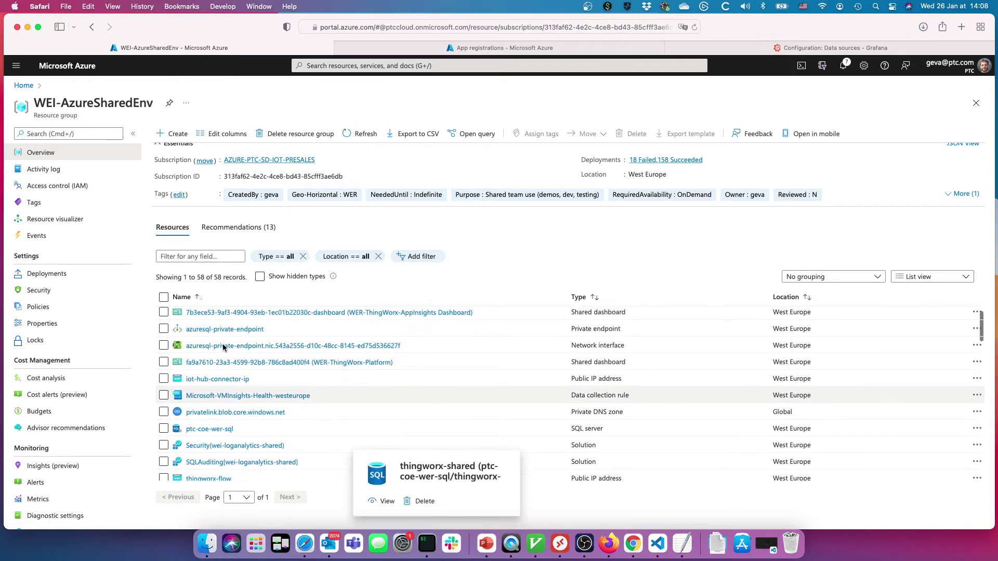
{"action": "scroll", "coordinate": [223, 347], "scroll_direction": "down", "scroll_amount": 8}
{"action": "scroll", "coordinate": [224, 347], "scroll_direction": "down", "scroll_amount": 5}
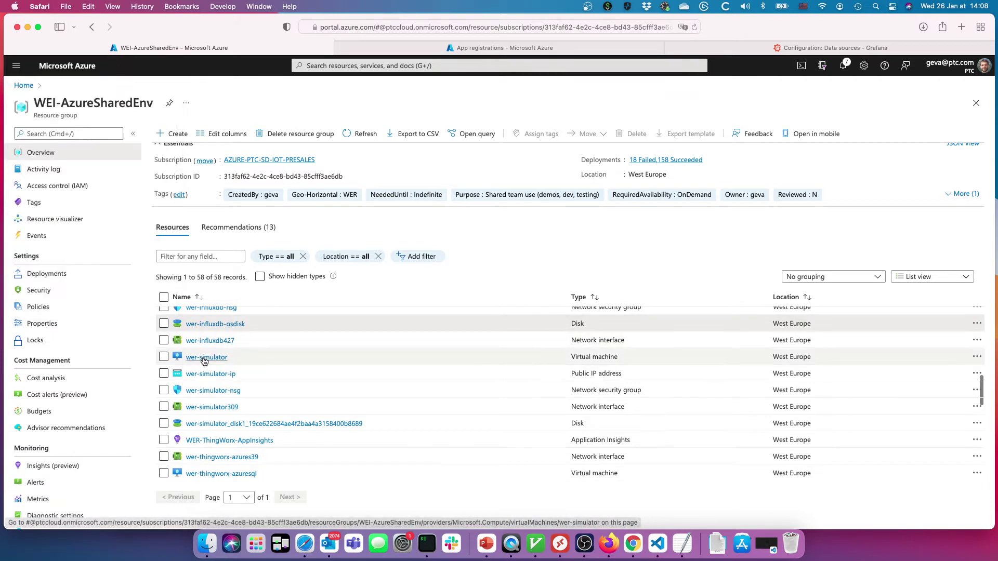
{"action": "scroll", "coordinate": [203, 358], "scroll_direction": "down", "scroll_amount": 3}
{"action": "scroll", "coordinate": [204, 362], "scroll_direction": "down", "scroll_amount": 3}
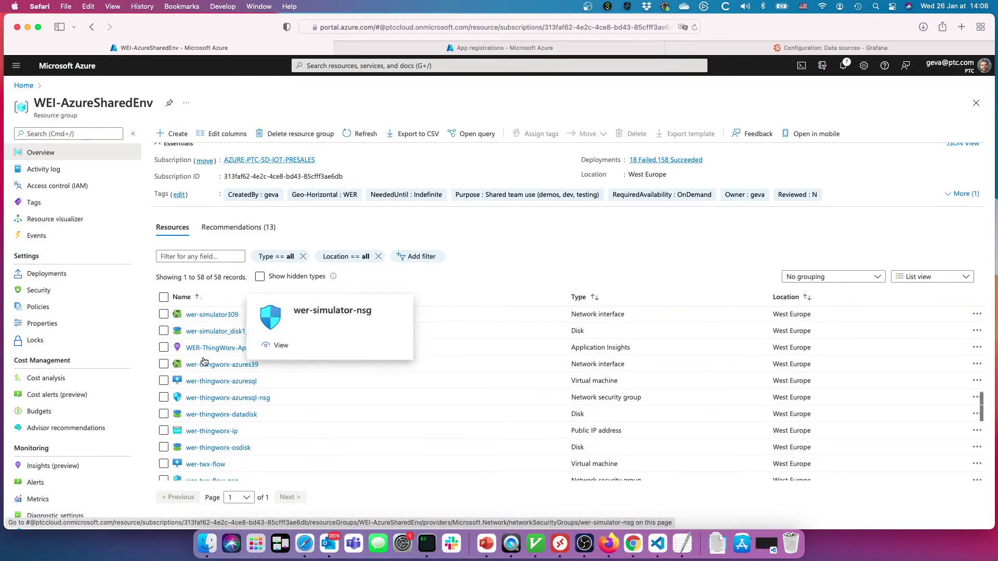
Confirm wer-thingworx-azuresql's system-assigned identity is On and view its Azure role assignments.
{"action": "left_click", "coordinate": [216, 385]}
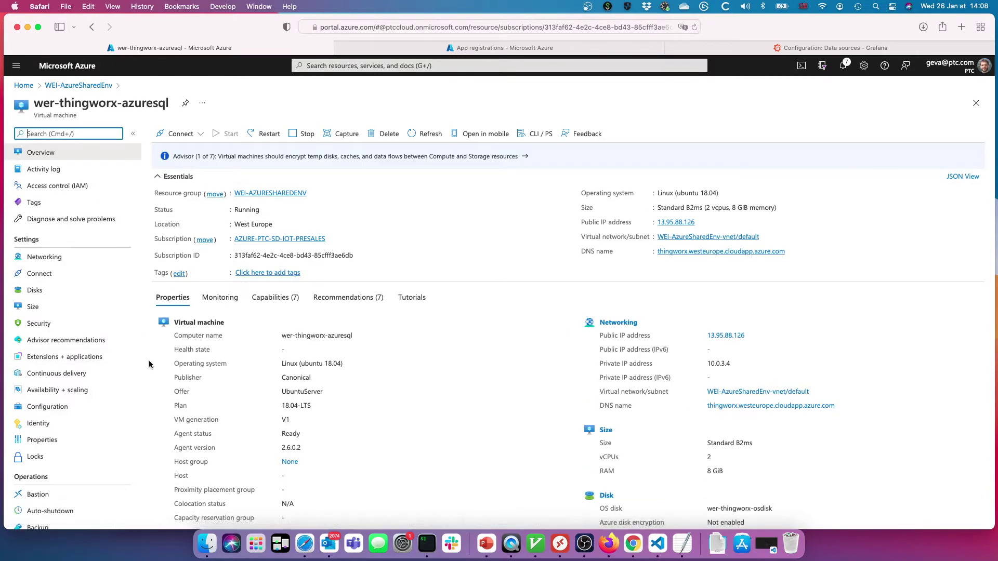
{"action": "scroll", "coordinate": [108, 327], "scroll_direction": "down", "scroll_amount": 3}
{"action": "left_click", "coordinate": [32, 367]}
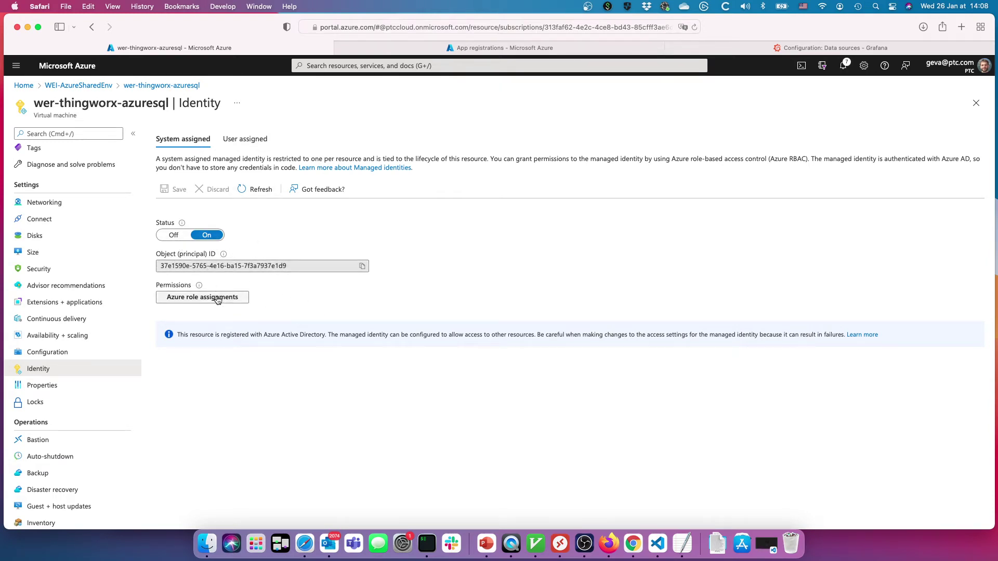
{"action": "left_click", "coordinate": [236, 297]}
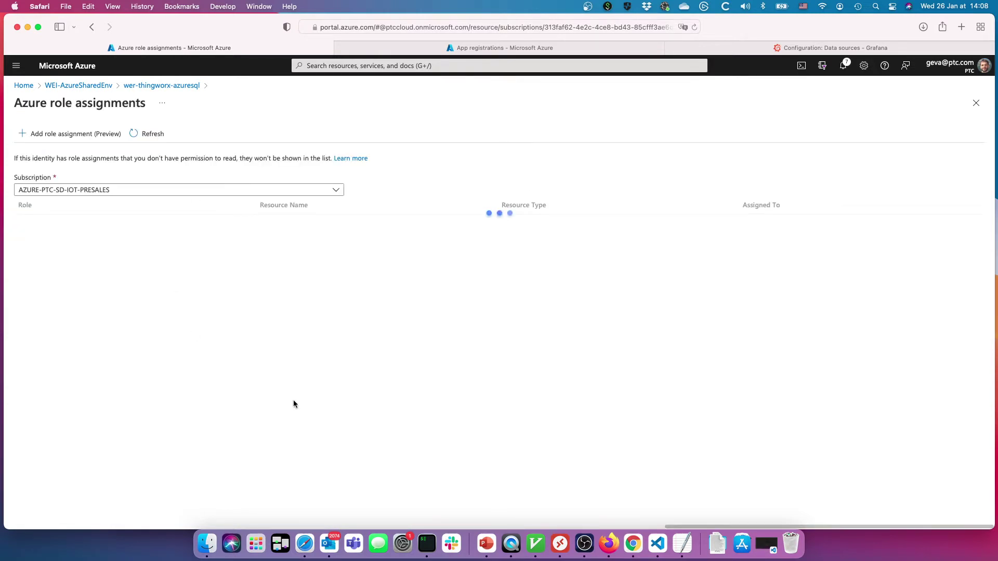
{"action": "left_click", "coordinate": [976, 104]}
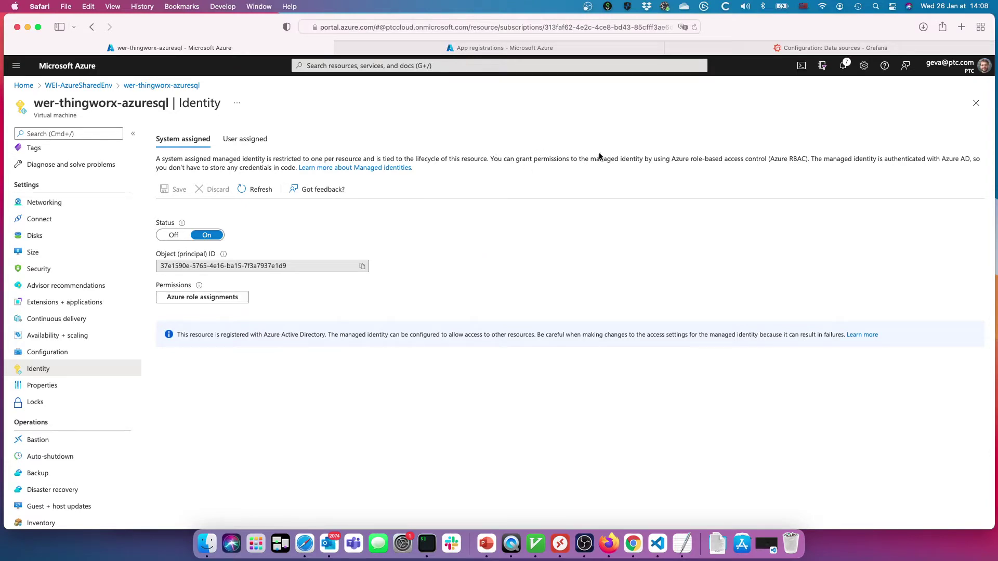
{"action": "left_click", "coordinate": [976, 103]}
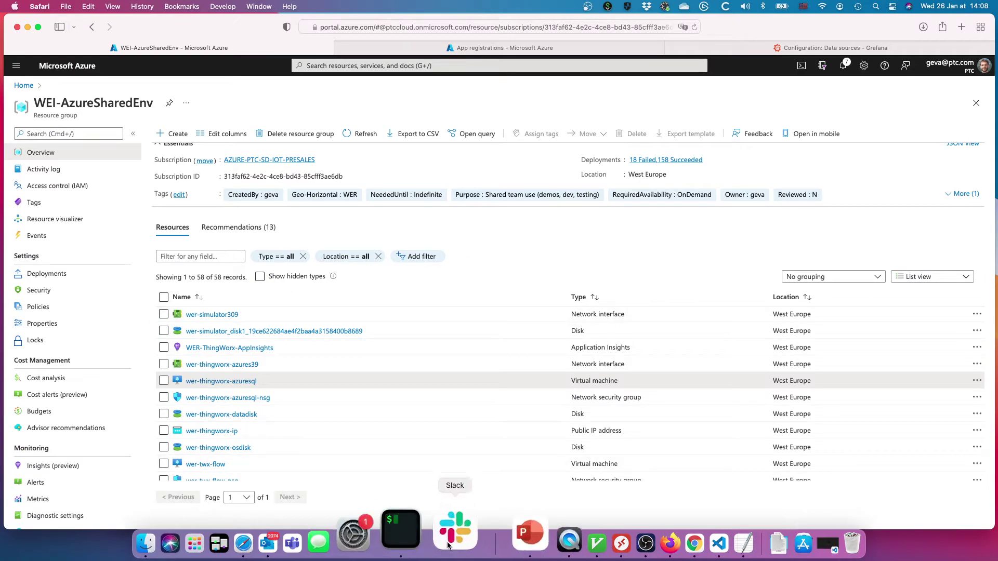
Tab-complete 'sudo vi /etc/systemd/system/azure' to list the azure unit files, then clear the line.
{"action": "left_click", "coordinate": [427, 544]}
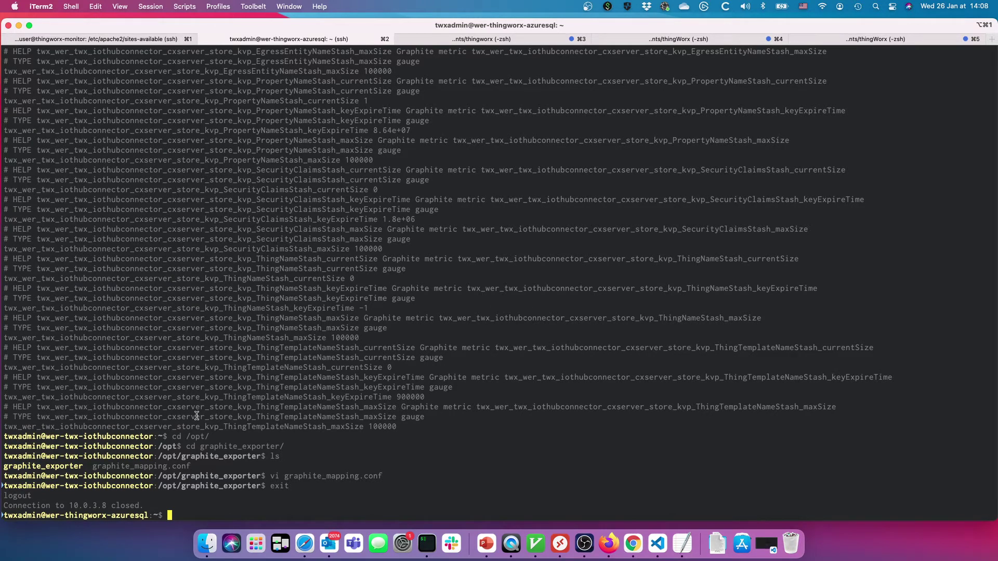
{"action": "key", "text": "BackSpace"}
{"action": "type", "text": "sudo vi /etc/"}
{"action": "type", "text": "systemd/system/azure"}
{"action": "key", "text": "Tab"}
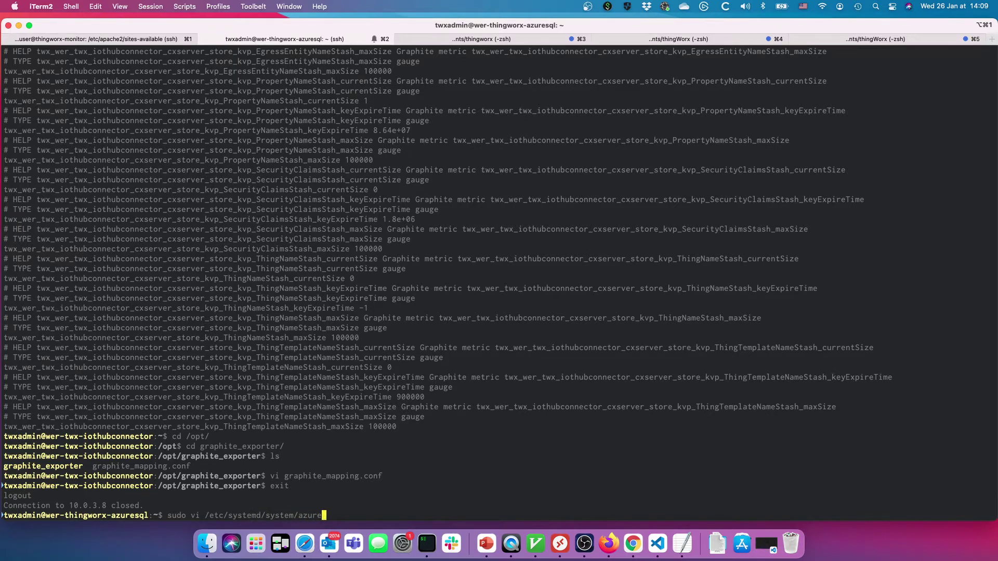
{"action": "key", "text": "Tab"}
{"action": "key", "text": "Tab"}
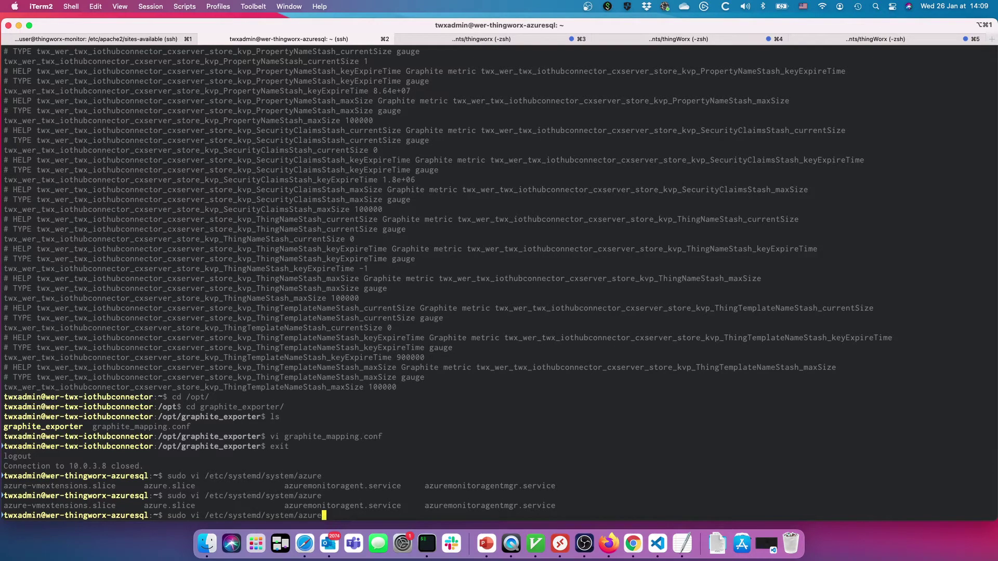
{"action": "key", "text": "BackSpace"}
{"action": "key", "text": "BackSpace"}
{"action": "key", "text": "BackSpace"}
{"action": "key", "text": "BackSpace"}
{"action": "key", "text": "BackSpace"}
{"action": "key", "text": "BackSpace"}
{"action": "key", "text": "BackSpace"}
{"action": "key", "text": "BackSpace"}
{"action": "key", "text": "BackSpace"}
{"action": "key", "text": "BackSpace"}
{"action": "key", "text": "BackSpace"}
{"action": "key", "text": "BackSpace"}
{"action": "key", "text": "BackSpace"}
{"action": "key", "text": "BackSpace"}
{"action": "key", "text": "BackSpace"}
{"action": "key", "text": "BackSpace"}
{"action": "key", "text": "BackSpace"}
{"action": "key", "text": "BackSpace"}
{"action": "key", "text": "BackSpace"}
{"action": "key", "text": "BackSpace"}
{"action": "key", "text": "BackSpace"}
{"action": "key", "text": "BackSpace"}
{"action": "key", "text": "BackSpace"}
{"action": "key", "text": "BackSpace"}
{"action": "key", "text": "BackSpace"}
{"action": "key", "text": "BackSpace"}
{"action": "key", "text": "BackSpace"}
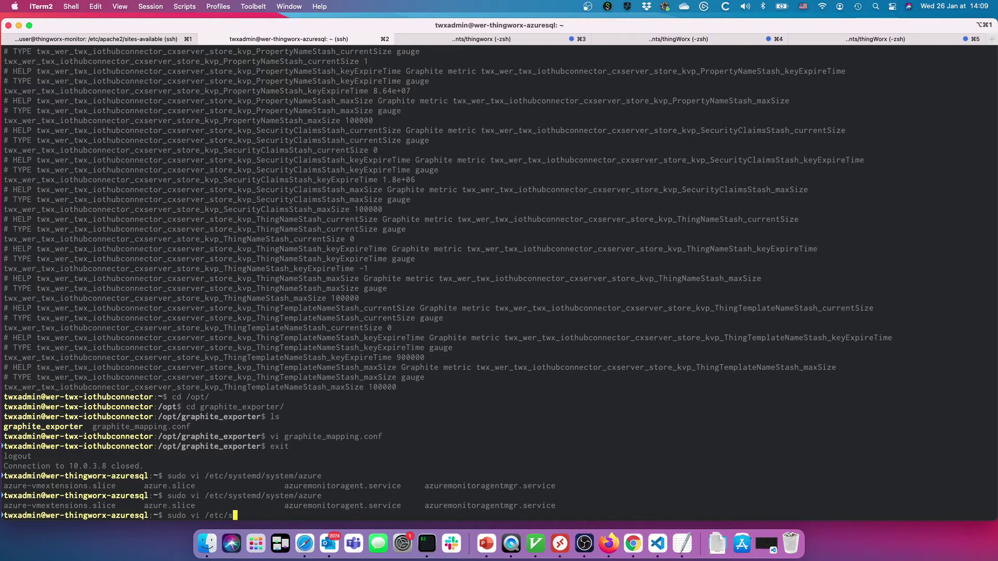
{"action": "key", "text": "BackSpace"}
{"action": "key", "text": "BackSpace"}
Run 'cd /opt/' and 'ls' to list the installed exporters.
{"action": "type", "text": "cd /opt/"}
{"action": "key", "text": "Return"}
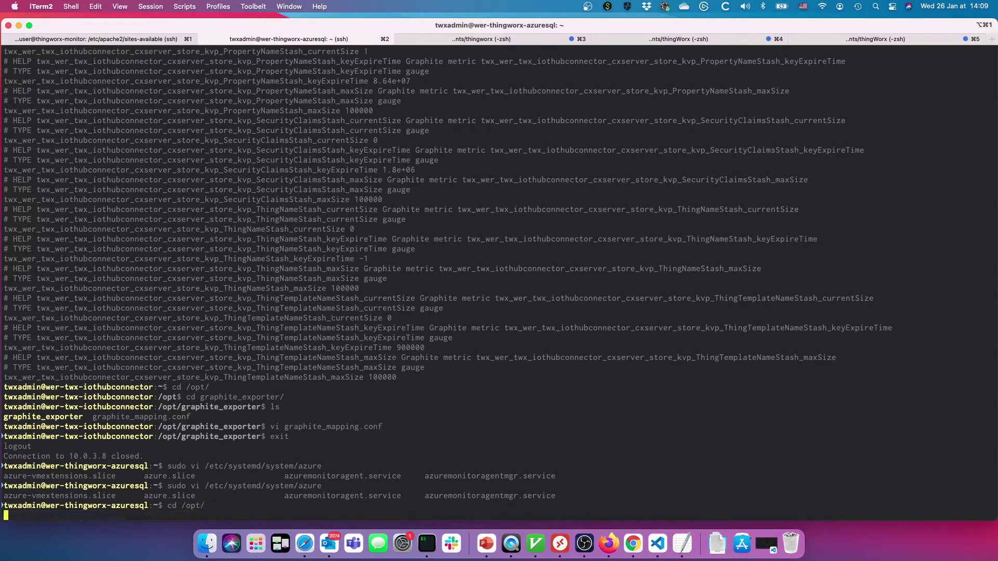
{"action": "type", "text": "ls"}
{"action": "key", "text": "Return"}
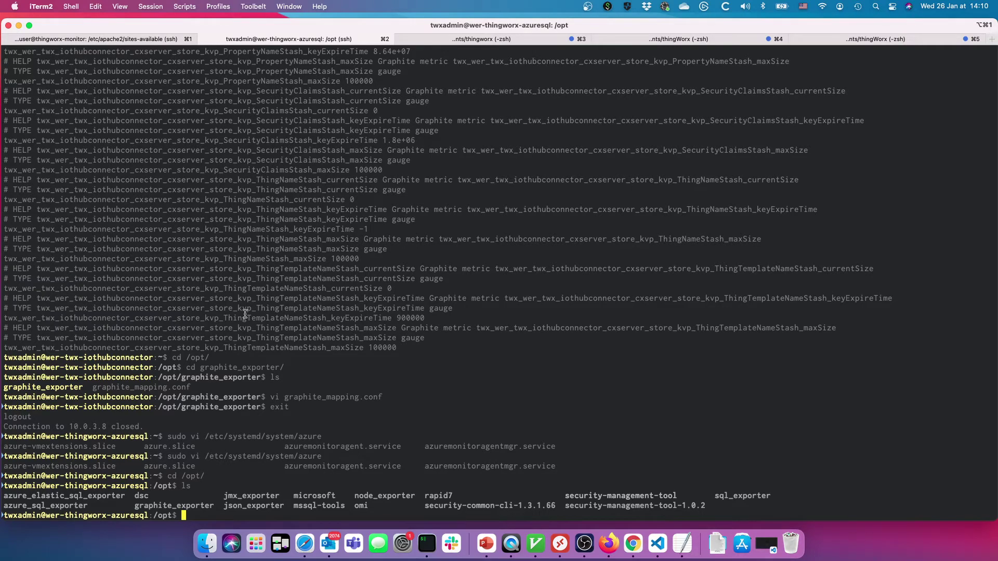
On Prometheus's Targets page, confirm the azure job at localhost:9276 is up, then return to iTerm2.
{"action": "key", "text": "super+Tab"}
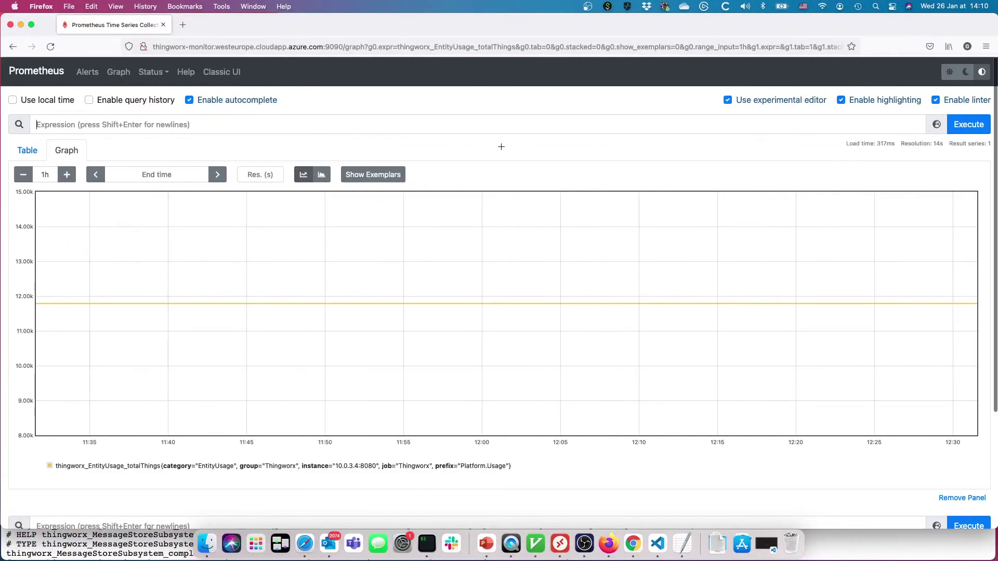
{"action": "left_click", "coordinate": [164, 73]}
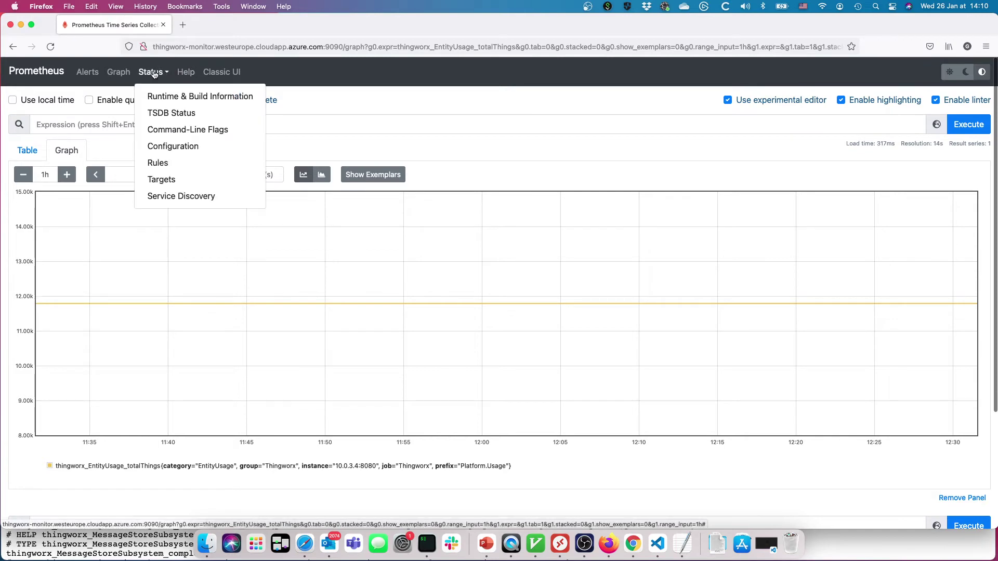
{"action": "left_click", "coordinate": [193, 183]}
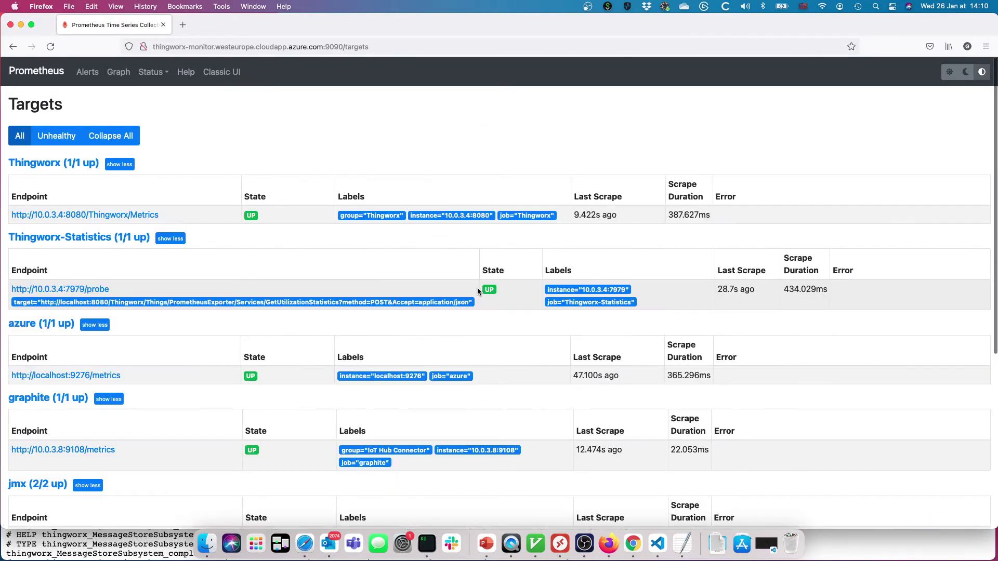
{"action": "scroll", "coordinate": [477, 288], "scroll_direction": "down", "scroll_amount": 3}
{"action": "scroll", "coordinate": [477, 291], "scroll_direction": "down", "scroll_amount": 1}
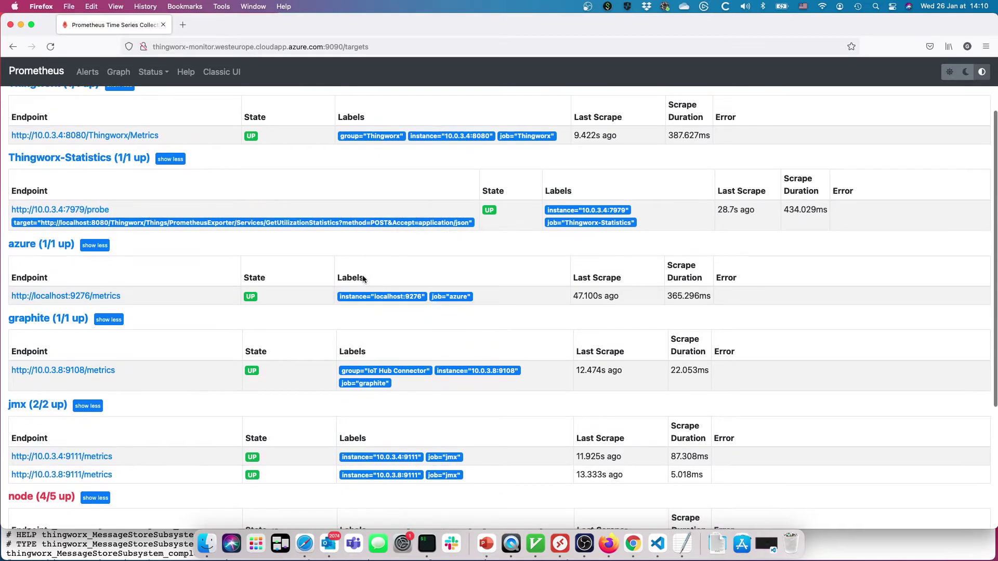
{"action": "mouse_move", "coordinate": [452, 298]}
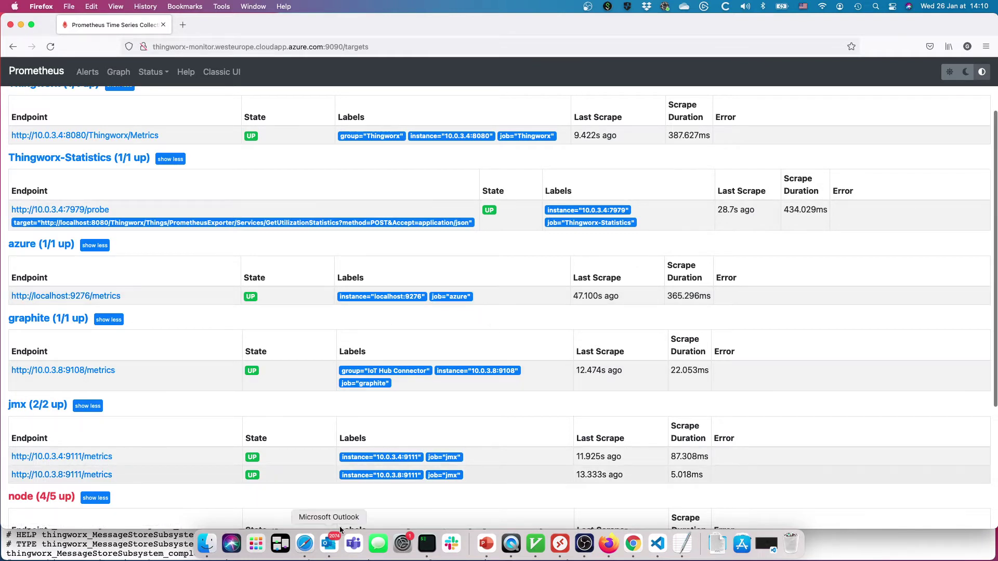
{"action": "left_click", "coordinate": [432, 543]}
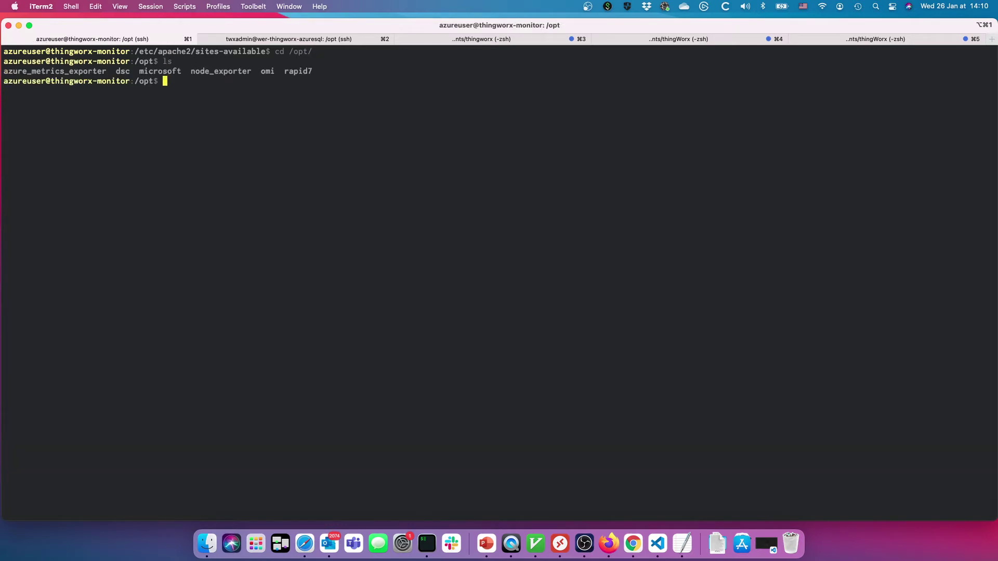
Go into /opt/azure_metrics_exporter, list its files, and start sudo vi on its systemd service file.
{"action": "type", "text": "cd azu"}
{"action": "key", "text": "Tab"}
{"action": "key", "text": "Return"}
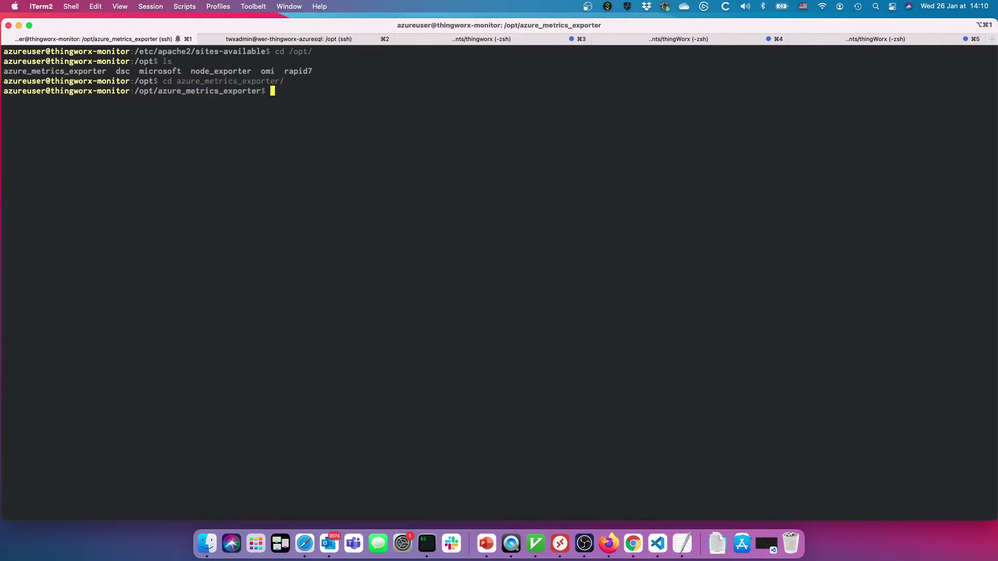
{"action": "type", "text": "ls"}
{"action": "key", "text": "Return"}
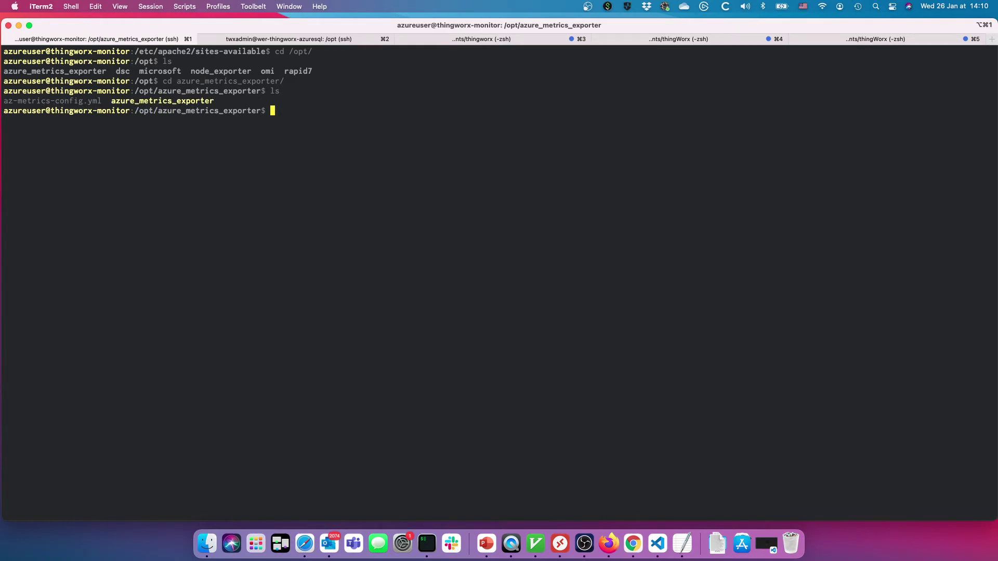
{"action": "type", "text": "sudo vi /etc/systemd/system/az"}
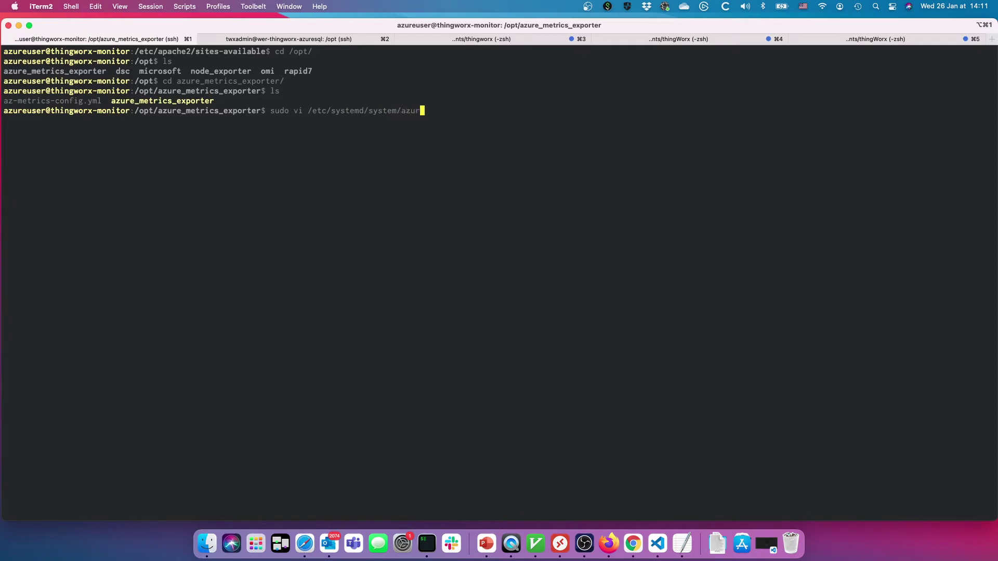
{"action": "key", "text": "Tab"}
Open azure_metrics_exporter.service in vi and highlight the exporter binary path on ExecStart.
{"action": "key", "text": "Return"}
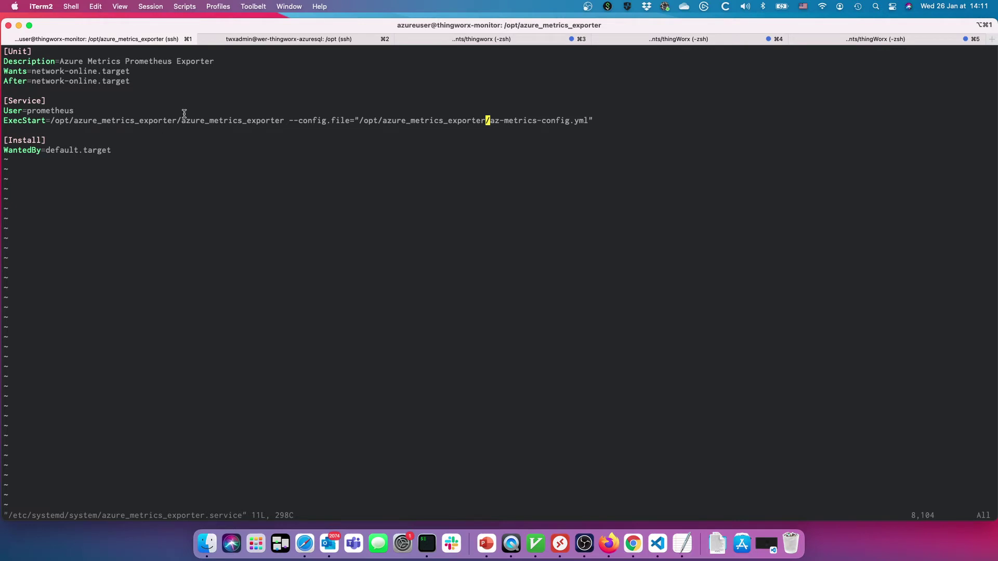
{"action": "left_click_drag", "start_coordinate": [45, 120], "coordinate": [335, 121]}
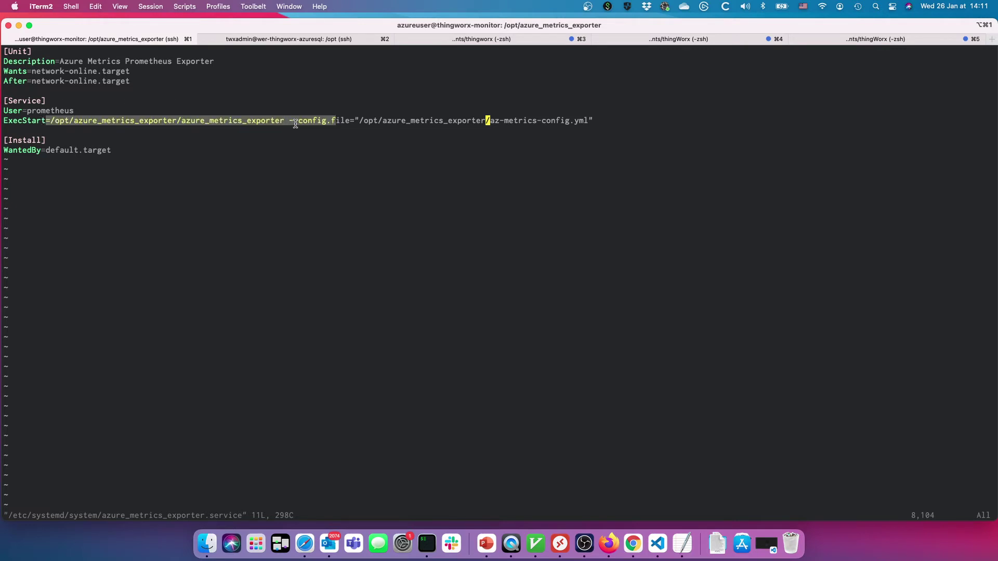
{"action": "left_click", "coordinate": [295, 122]}
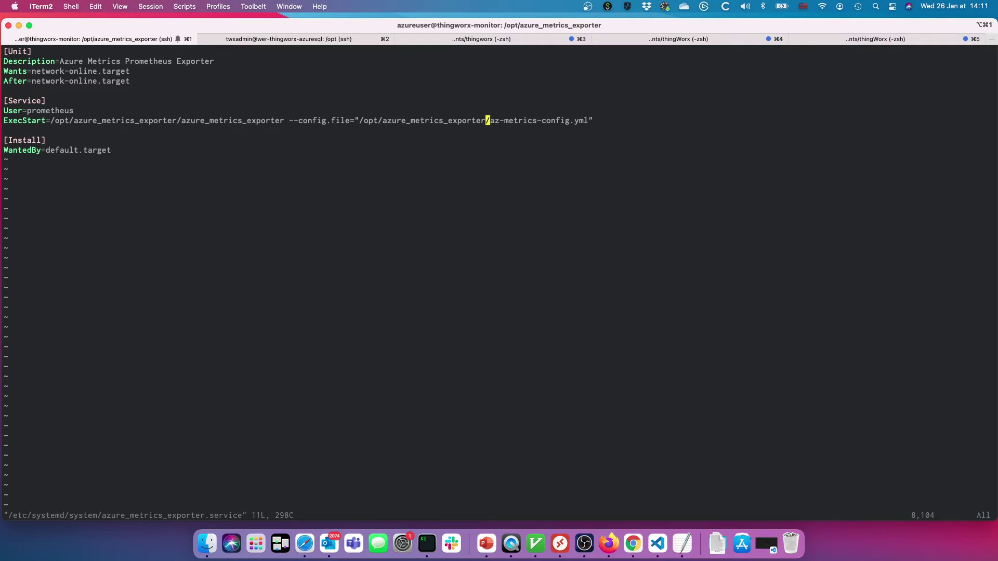
Quit vi without changes and begin opening az-metrics-config.yml with sudo vi.
{"action": "type", "text": ":q"}
{"action": "key", "text": "Return"}
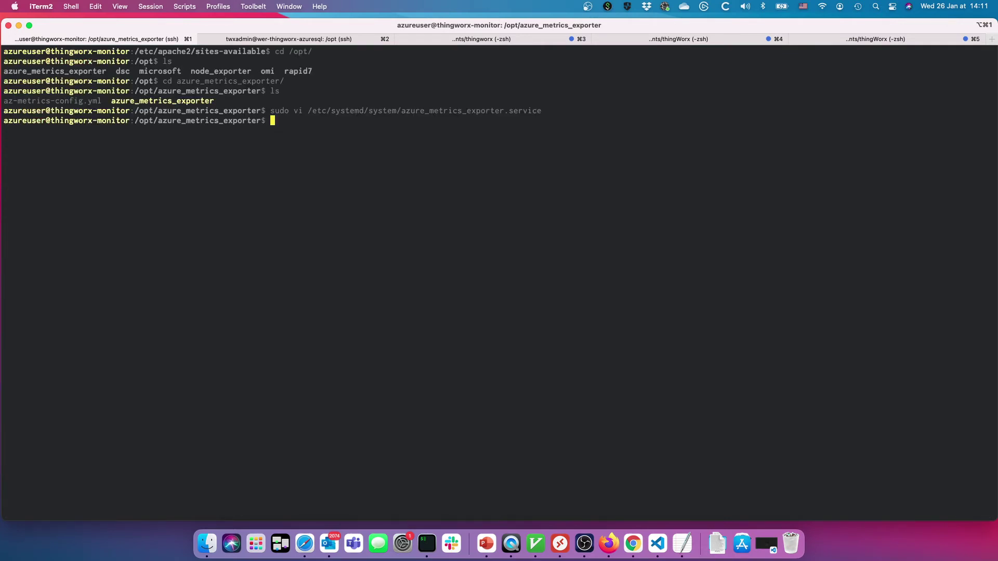
{"action": "type", "text": "sudo vi az-"}
{"action": "key", "text": "Tab"}
Open az-metrics-config.yml in vi to read its 20 SQL metrics, from cpu_percent to allocated_data_storage.
{"action": "key", "text": "Return"}
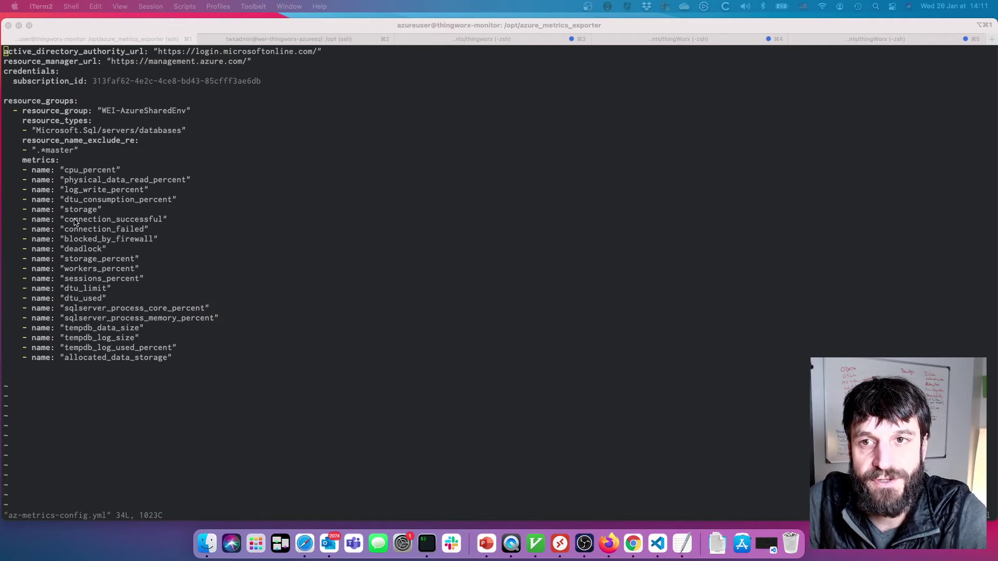
Filter the WEI-AzureSharedEnv resources for 'thingworx-shared' and open that SQL database.
{"action": "key", "text": "ctrl+Left"}
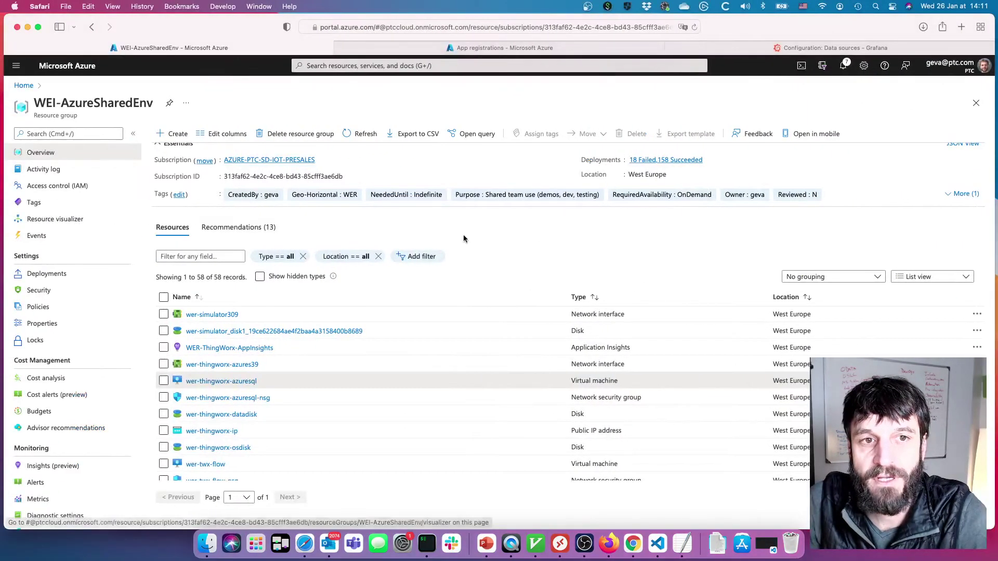
{"action": "scroll", "coordinate": [316, 373], "scroll_direction": "up", "scroll_amount": 10}
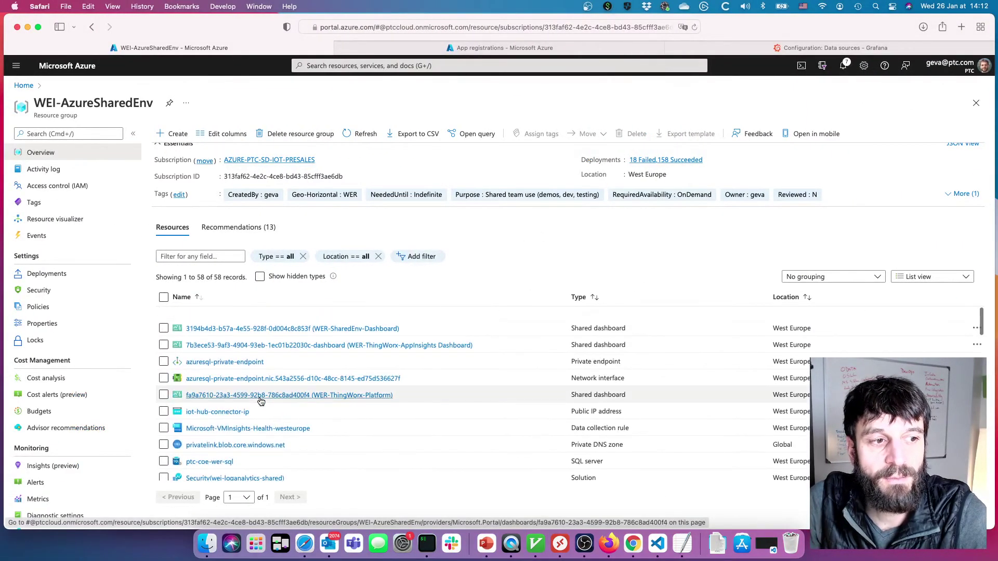
{"action": "scroll", "coordinate": [232, 373], "scroll_direction": "down", "scroll_amount": 15}
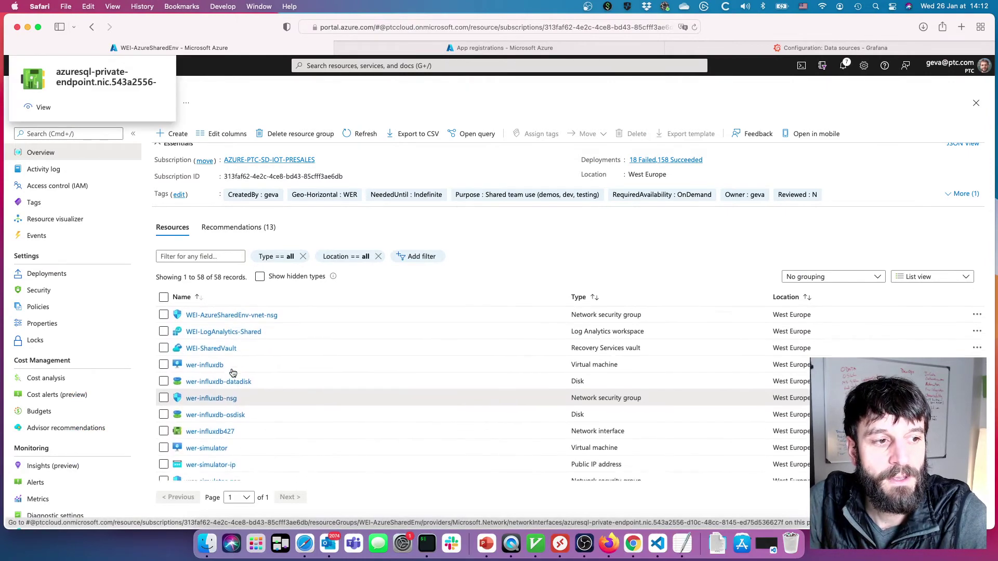
{"action": "scroll", "coordinate": [232, 373], "scroll_direction": "down", "scroll_amount": 5}
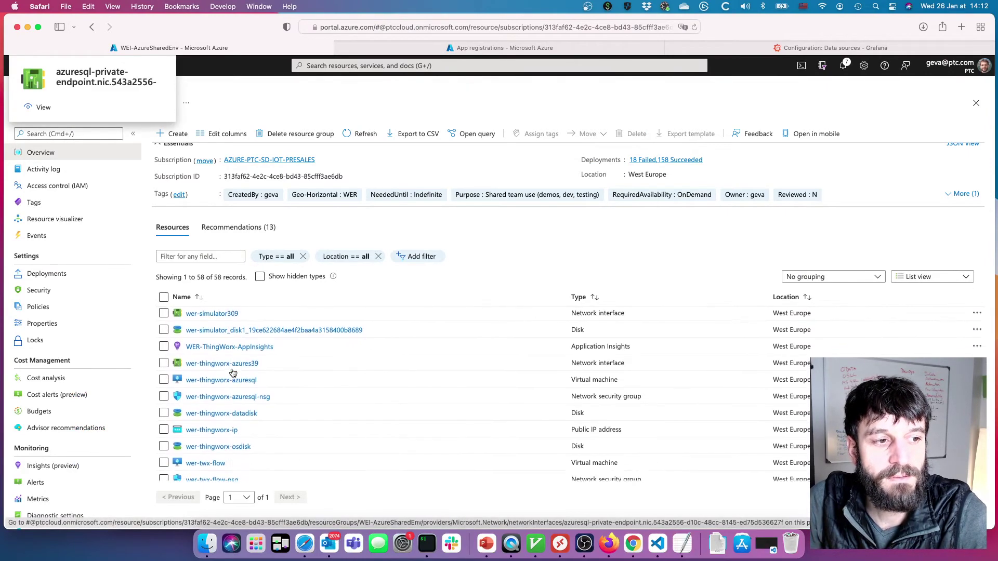
{"action": "scroll", "coordinate": [232, 373], "scroll_direction": "down", "scroll_amount": 5}
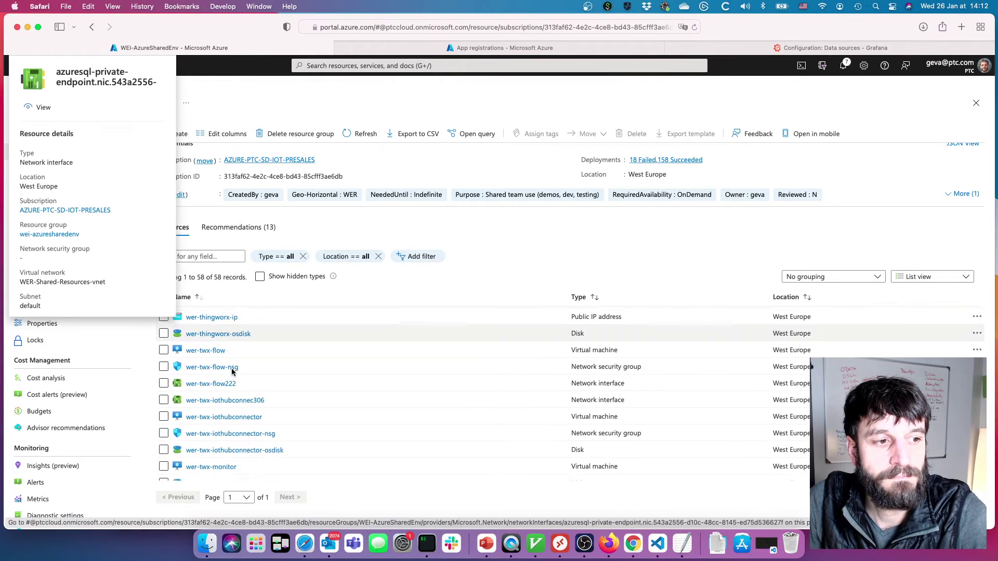
{"action": "scroll", "coordinate": [232, 368], "scroll_direction": "down", "scroll_amount": 5}
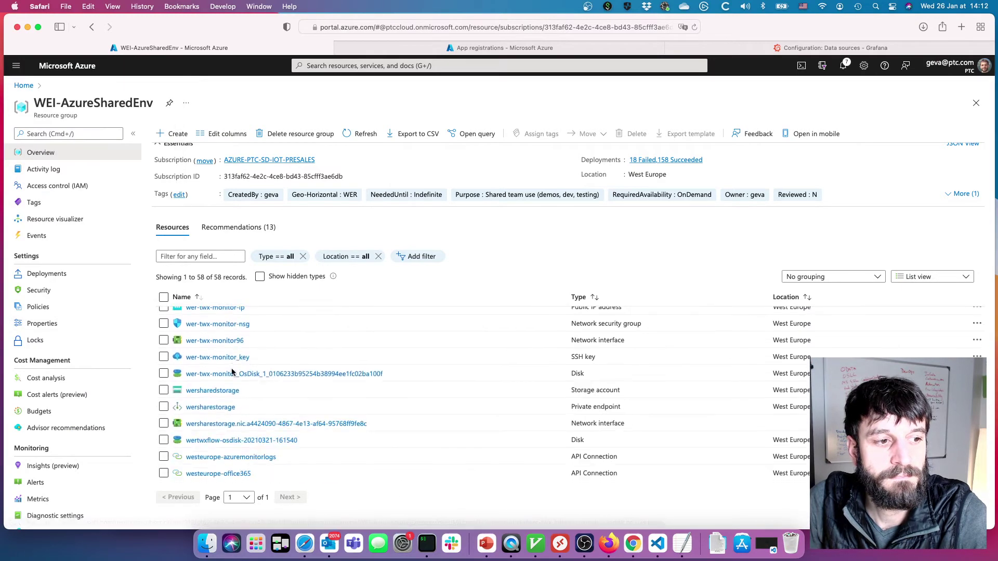
{"action": "scroll", "coordinate": [218, 364], "scroll_direction": "up", "scroll_amount": 10}
{"action": "left_click", "coordinate": [200, 256]}
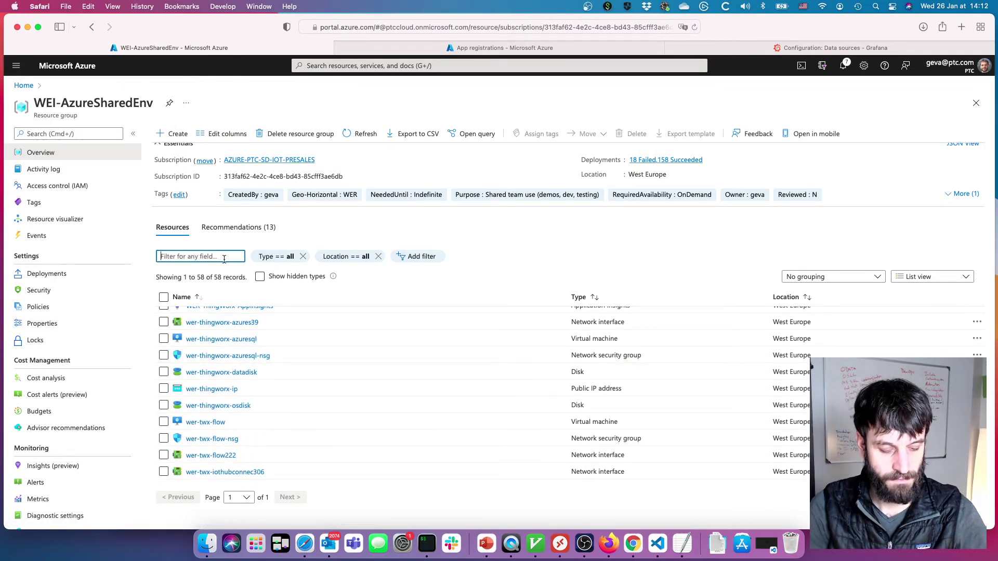
{"action": "type", "text": "thingworx-shared"}
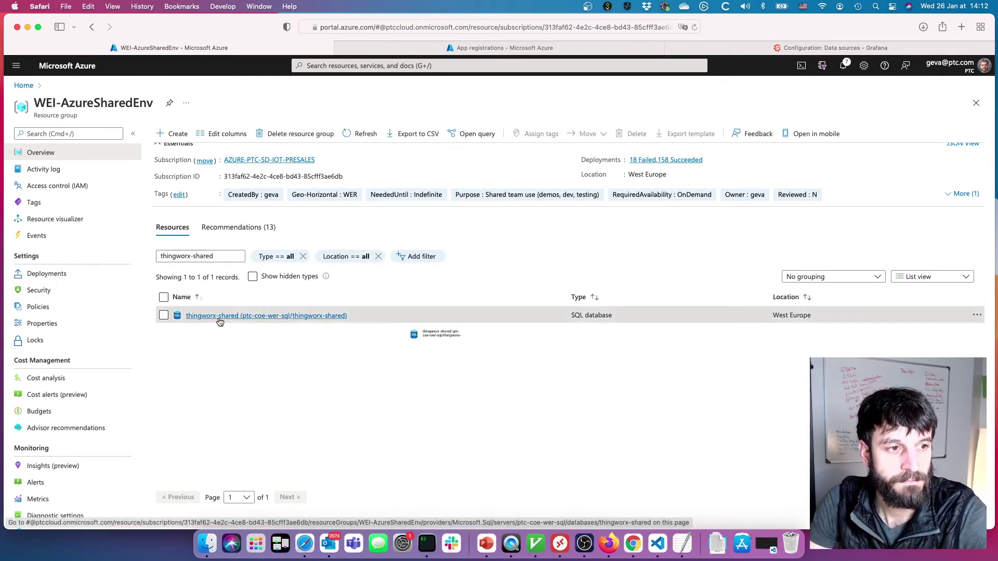
{"action": "left_click", "coordinate": [220, 318]}
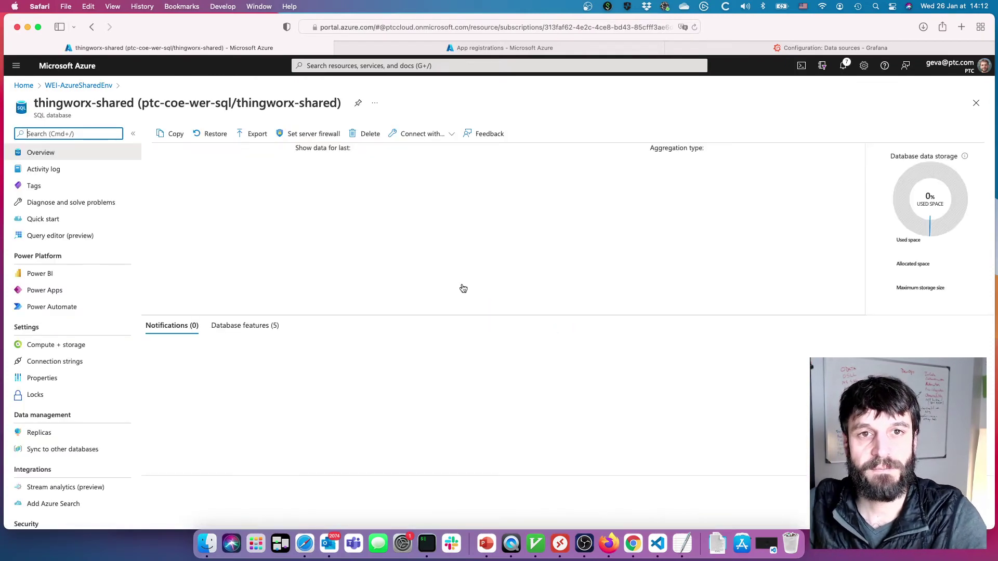
Open the Compute utilization chart and set its metric namespace to Sql database standard metrics.
{"action": "left_click", "coordinate": [813, 342]}
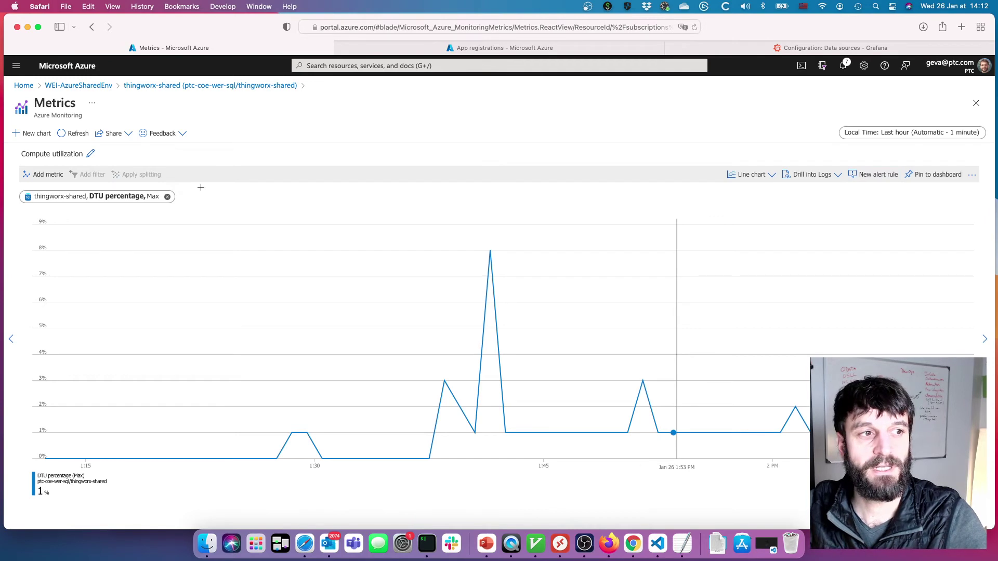
{"action": "left_click", "coordinate": [143, 196]}
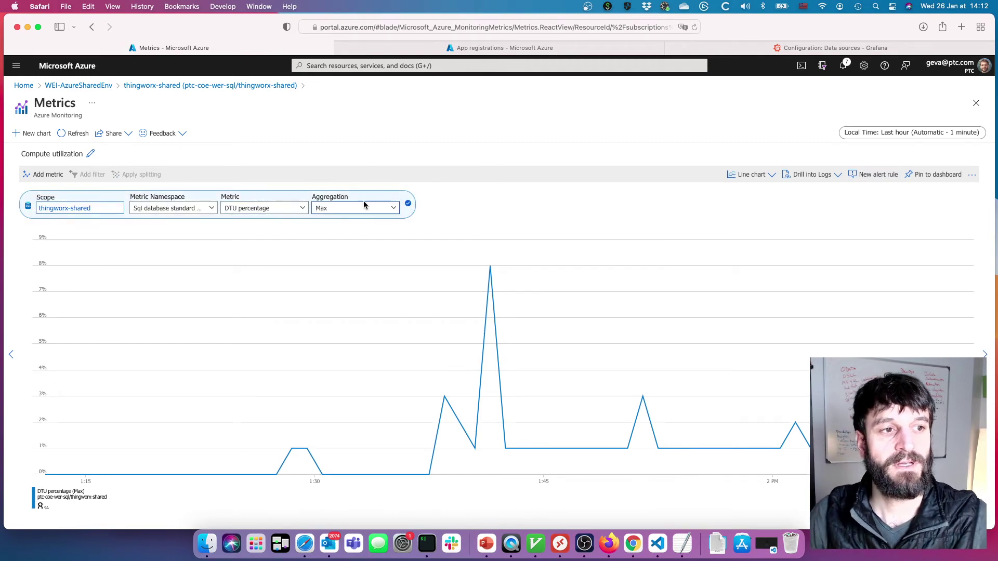
{"action": "left_click", "coordinate": [187, 208]}
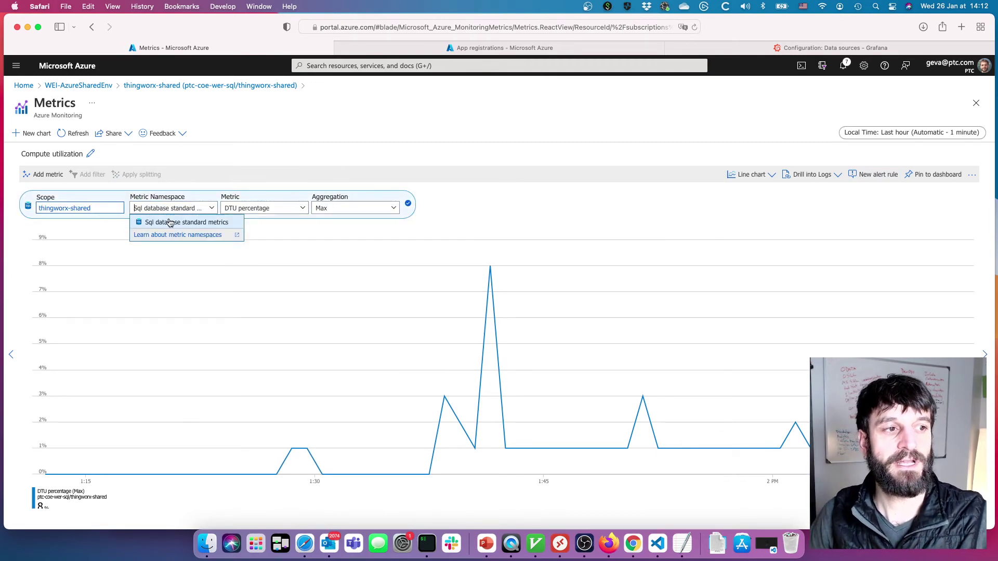
{"action": "left_click", "coordinate": [186, 222]}
Browse the available SQL database standard metrics, then switch back to the terminal.
{"action": "scroll", "coordinate": [329, 291], "scroll_direction": "up", "scroll_amount": 5}
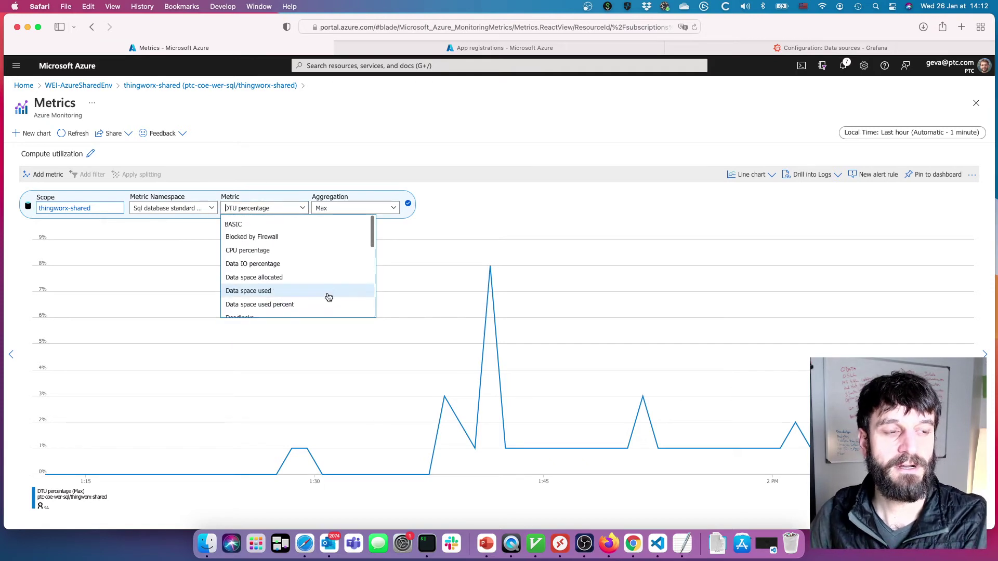
{"action": "mouse_move", "coordinate": [328, 298]}
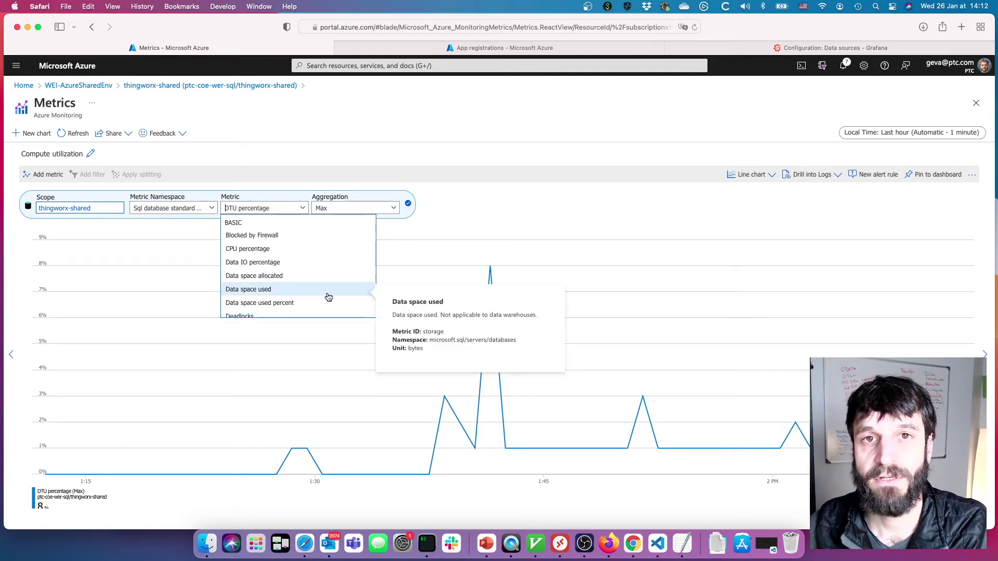
{"action": "scroll", "coordinate": [328, 297], "scroll_direction": "down", "scroll_amount": 10}
{"action": "scroll", "coordinate": [328, 295], "scroll_direction": "down", "scroll_amount": 3}
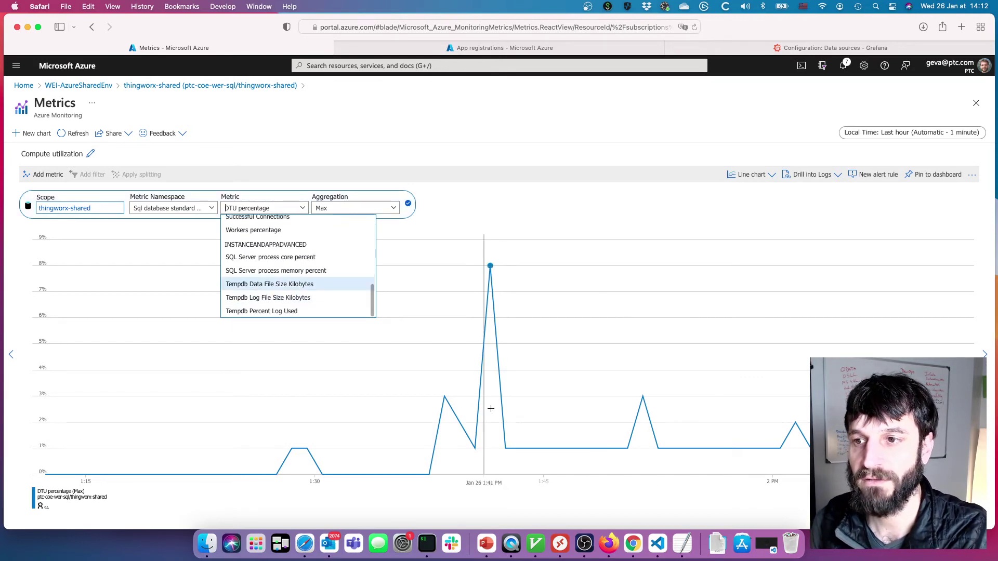
{"action": "key", "text": "ctrl+Right"}
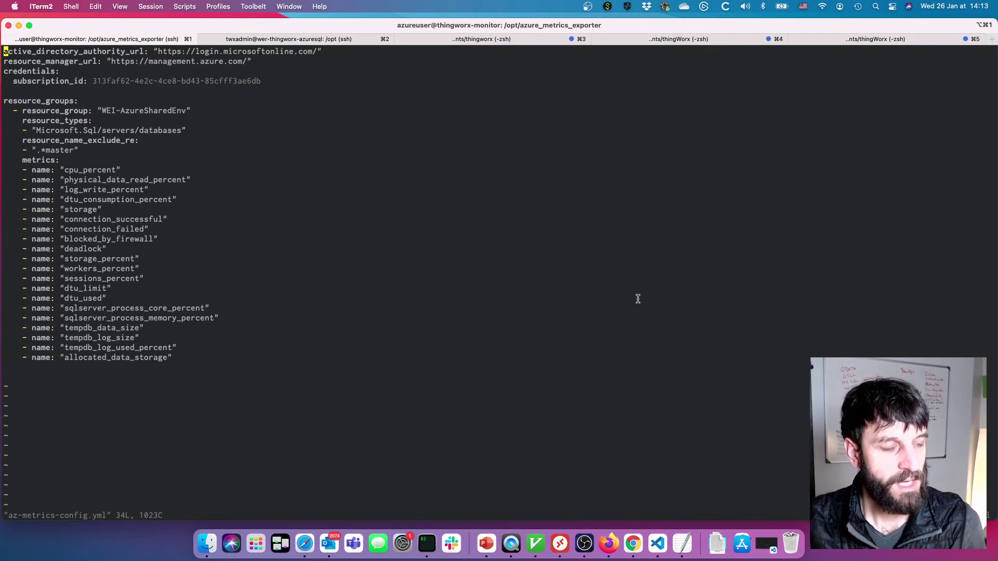
Quit vim and run sudo netstat --listening --programs to find the exporter listening on port 9276.
{"action": "type", "text": ":q"}
{"action": "key", "text": "Return"}
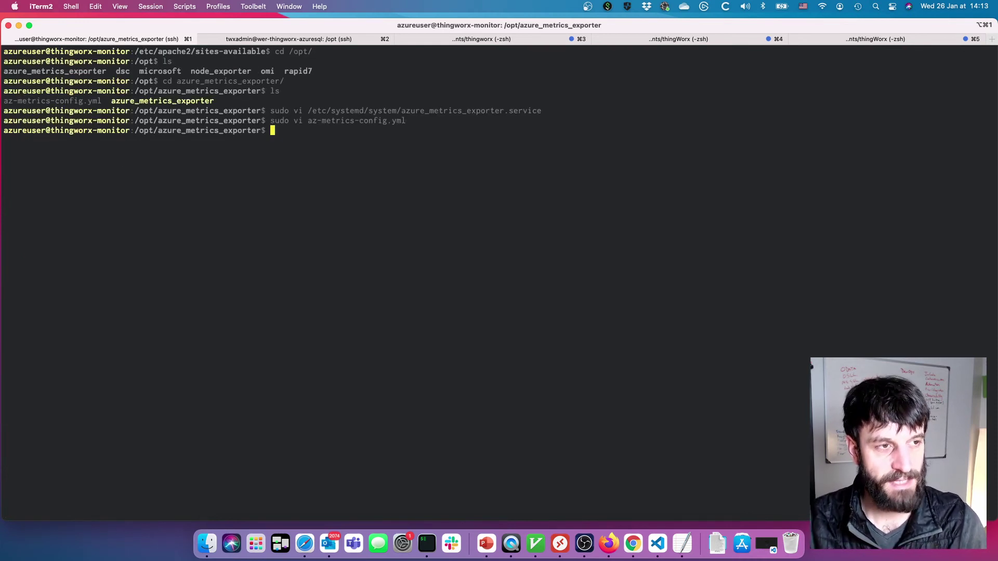
{"action": "type", "text": "sudo s"}
{"action": "key", "text": "BackSpace"}
{"action": "key", "text": "BackSpace"}
{"action": "key", "text": "BackSpace"}
{"action": "key", "text": "BackSpace"}
{"action": "type", "text": "do netst"}
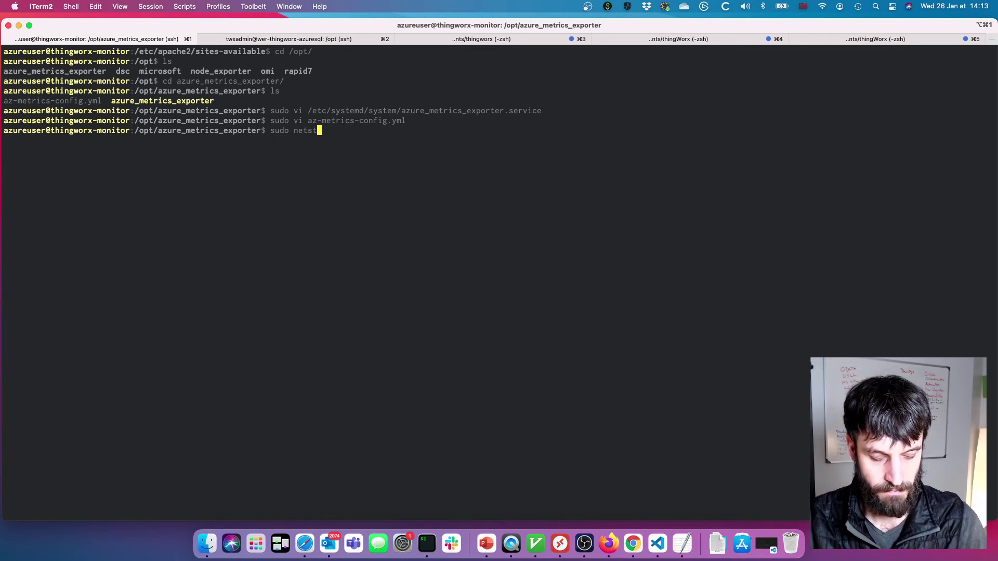
{"action": "type", "text": "at --listening"}
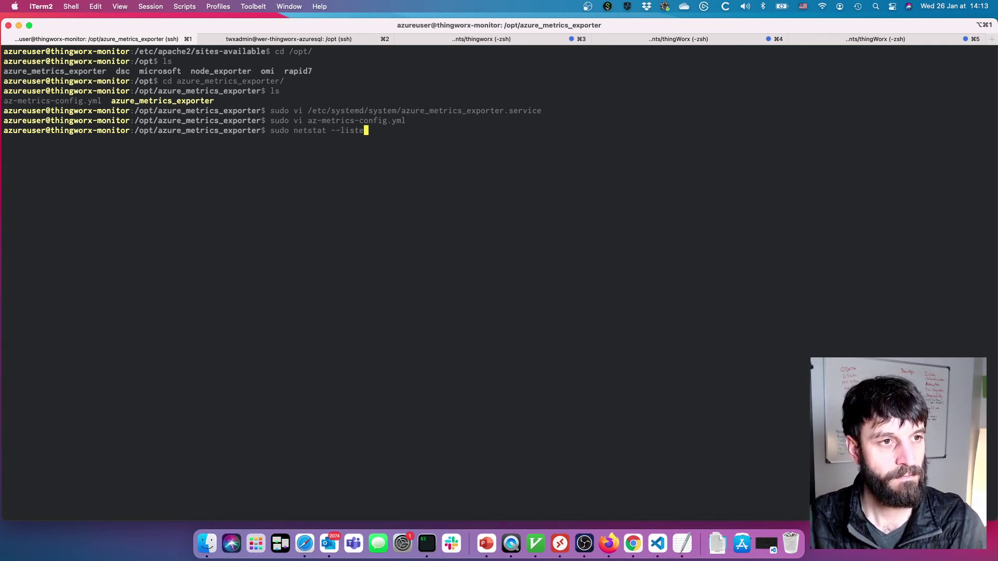
{"action": "key", "text": "BackSpace"}
{"action": "key", "text": "BackSpace"}
{"action": "key", "text": "BackSpace"}
{"action": "type", "text": "ing"}
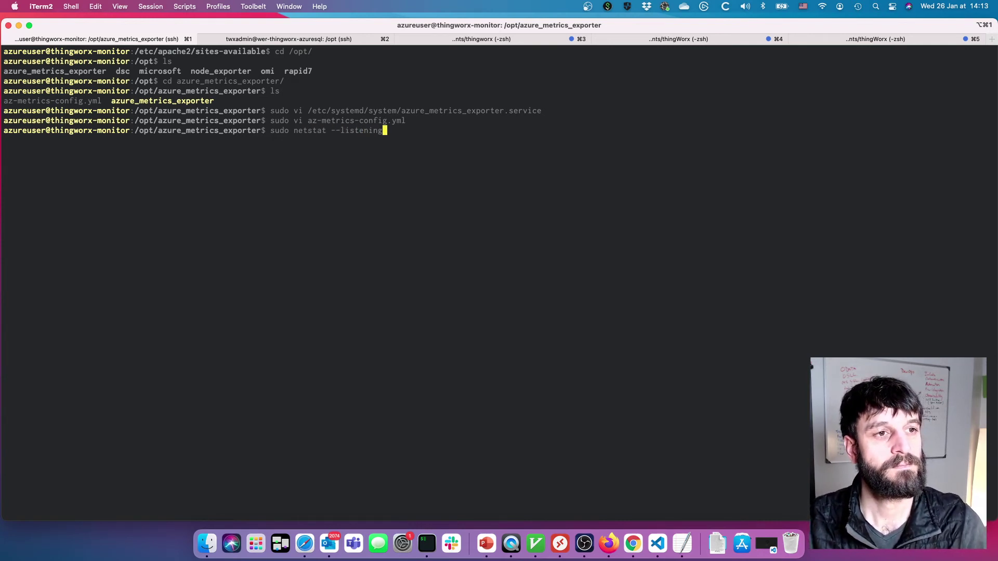
{"action": "type", "text": " --programs -"}
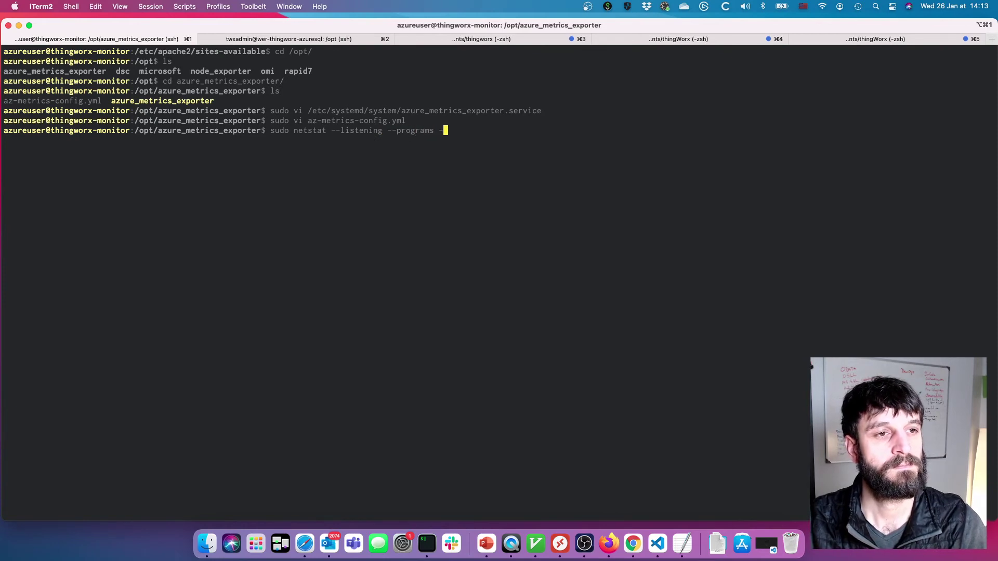
{"action": "key", "text": "Return"}
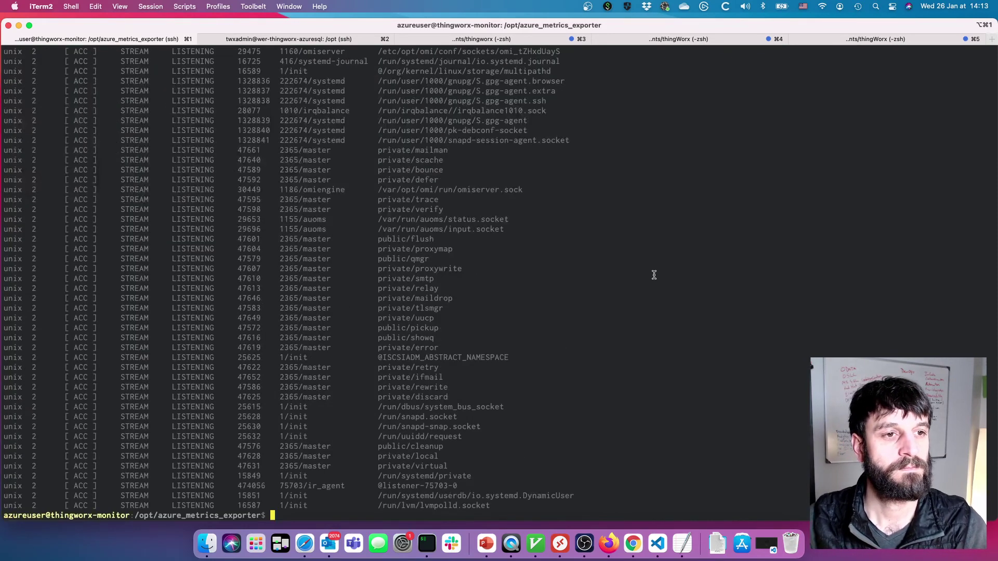
{"action": "scroll", "coordinate": [654, 275], "scroll_direction": "up", "scroll_amount": 15}
{"action": "scroll", "coordinate": [654, 275], "scroll_direction": "up", "scroll_amount": 15}
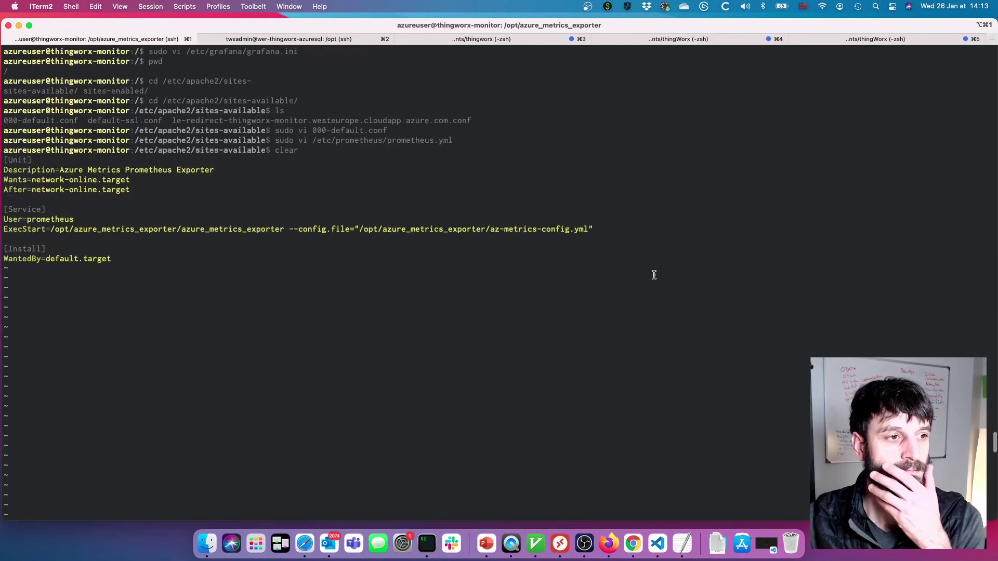
{"action": "scroll", "coordinate": [654, 275], "scroll_direction": "down", "scroll_amount": 20}
{"action": "scroll", "coordinate": [654, 275], "scroll_direction": "up", "scroll_amount": 15}
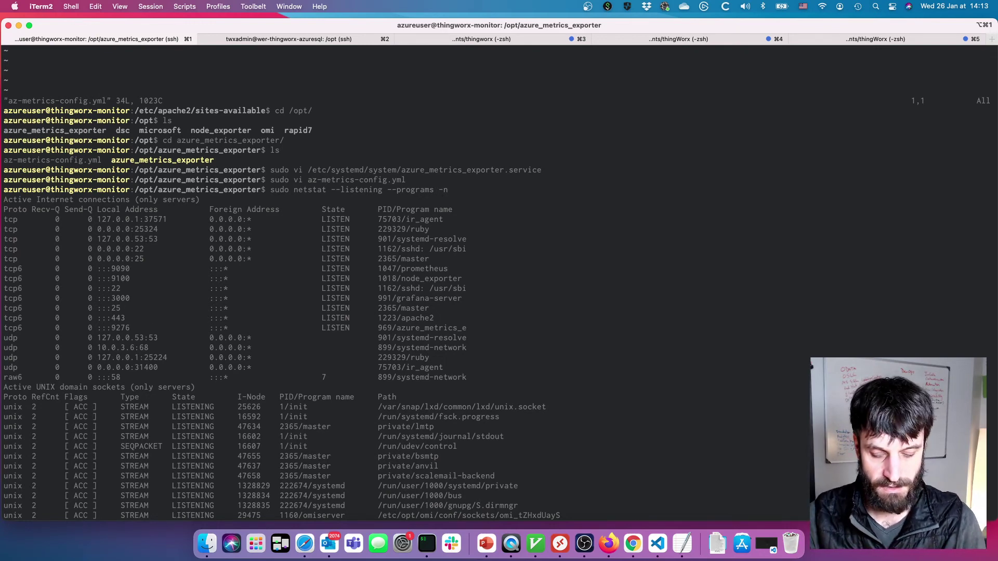
{"action": "type", "text": "q"}
{"action": "key", "text": "Return"}
{"action": "type", "text": "cust"}
{"action": "key", "text": "BackSpace"}
{"action": "key", "text": "BackSpace"}
{"action": "type", "text": "r"}
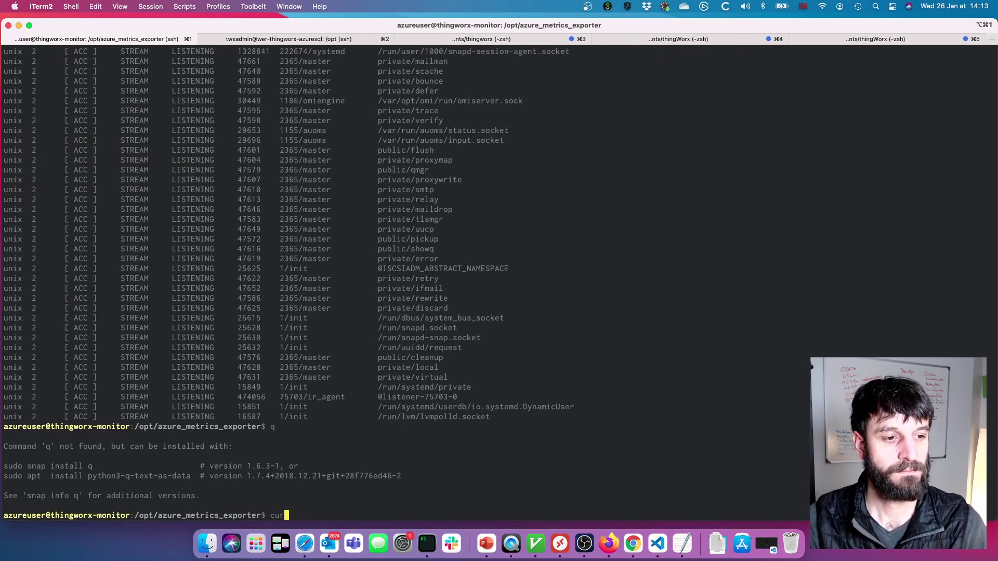
{"action": "type", "text": "l http"}
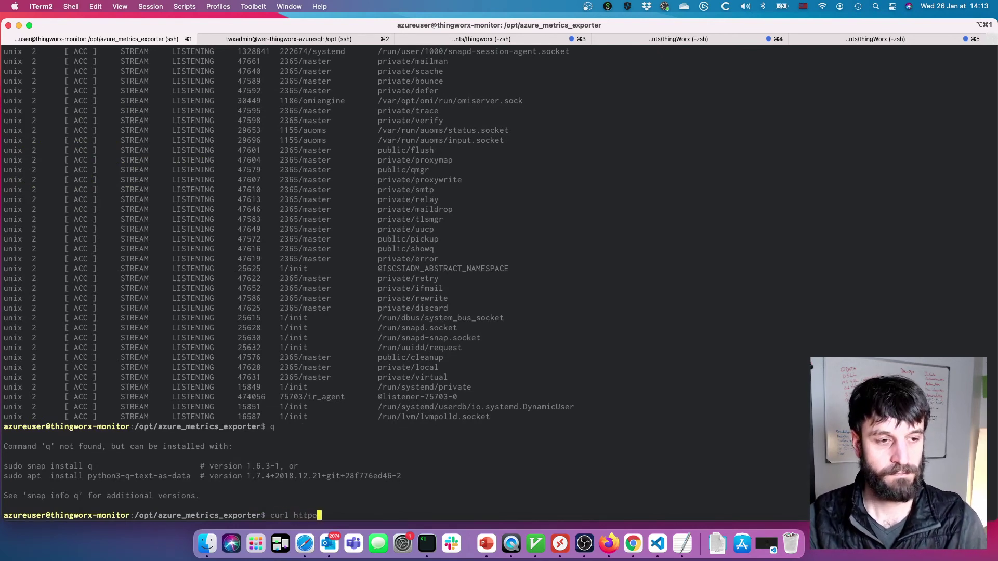
{"action": "type", "text": "://loca"}
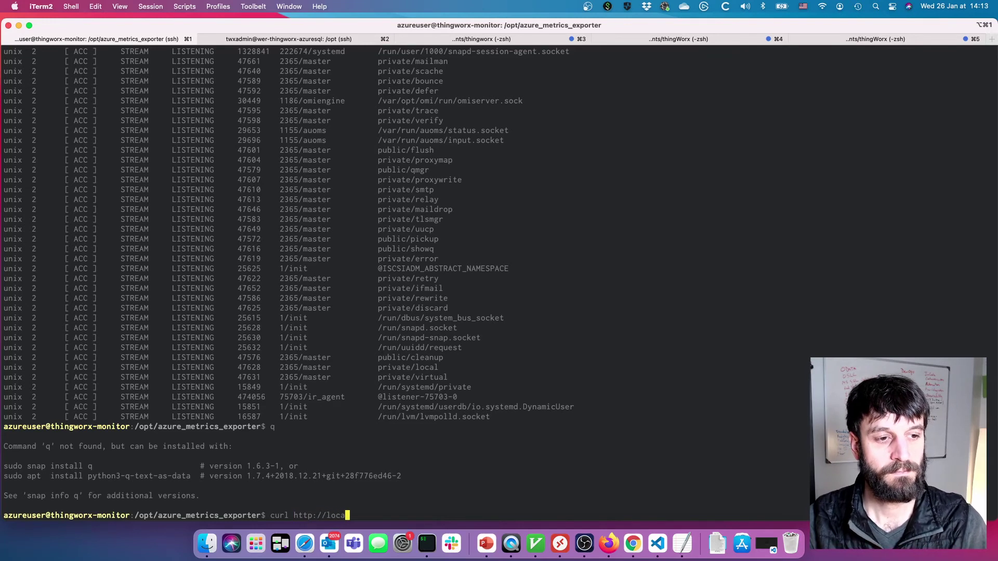
{"action": "type", "text": "lhost:"}
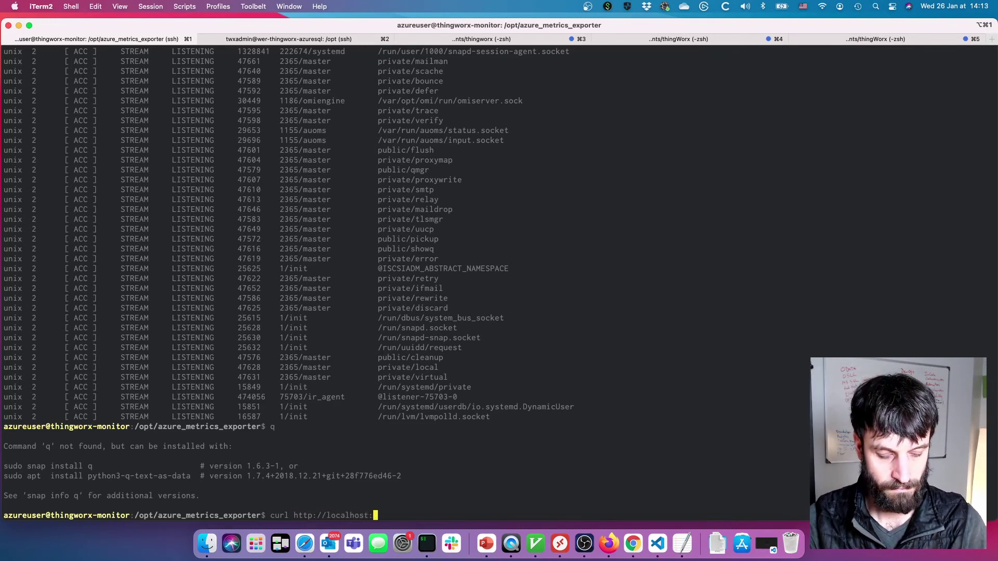
{"action": "type", "text": "9276"}
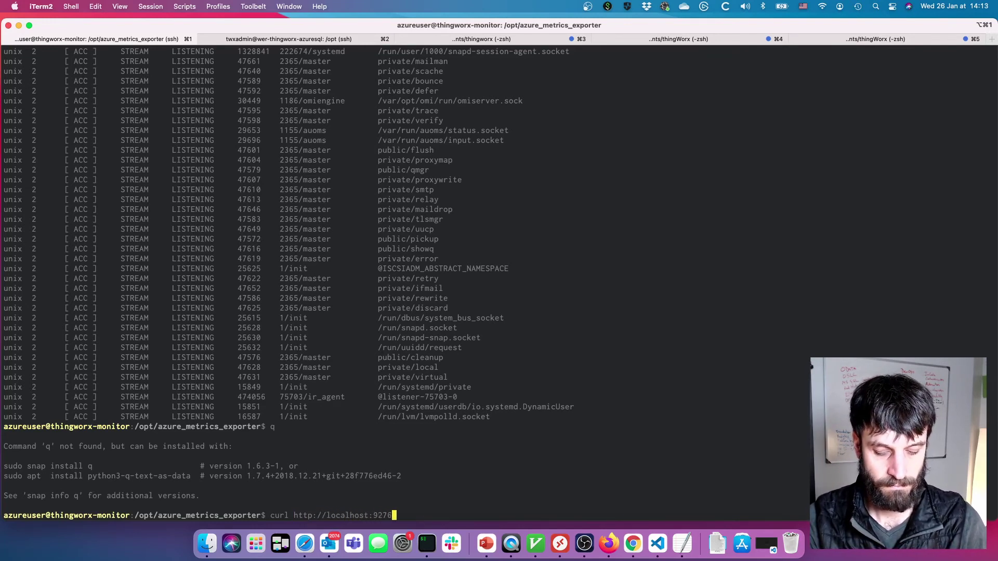
{"action": "type", "text": "/metrics"}
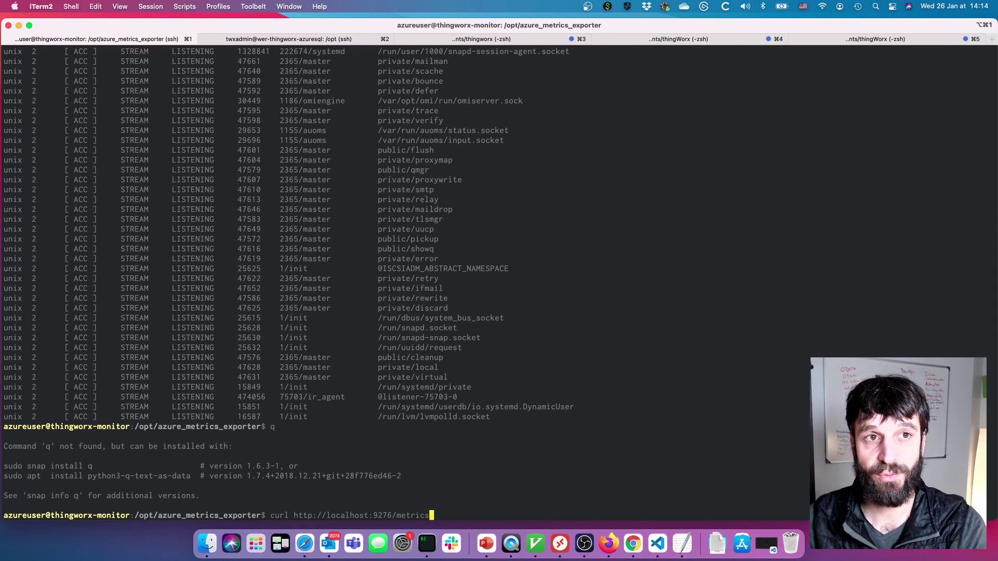
{"action": "key", "text": "Return"}
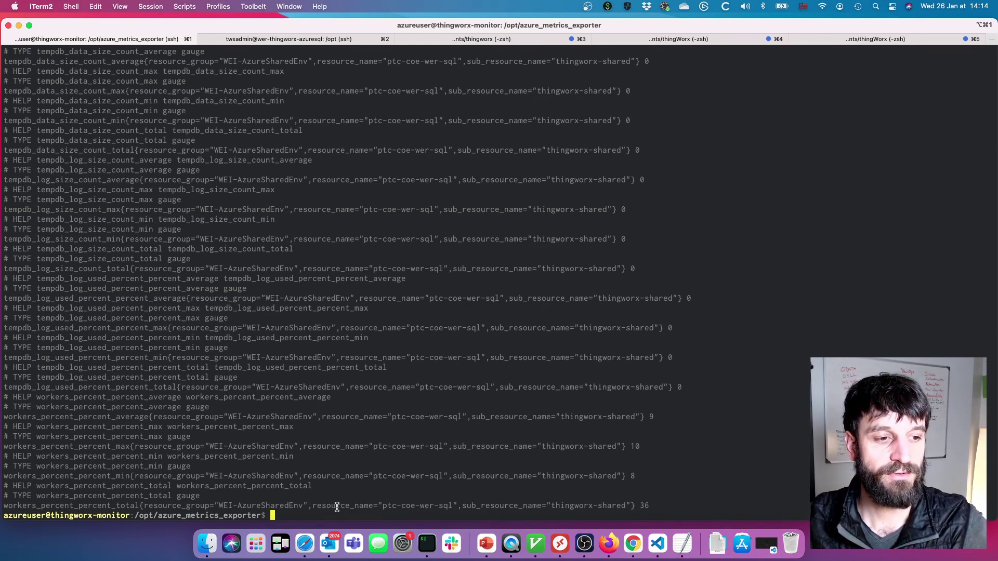
In Grafana, open the starred Azure SQL Database dashboard from the home page.
{"action": "left_click", "coordinate": [304, 544]}
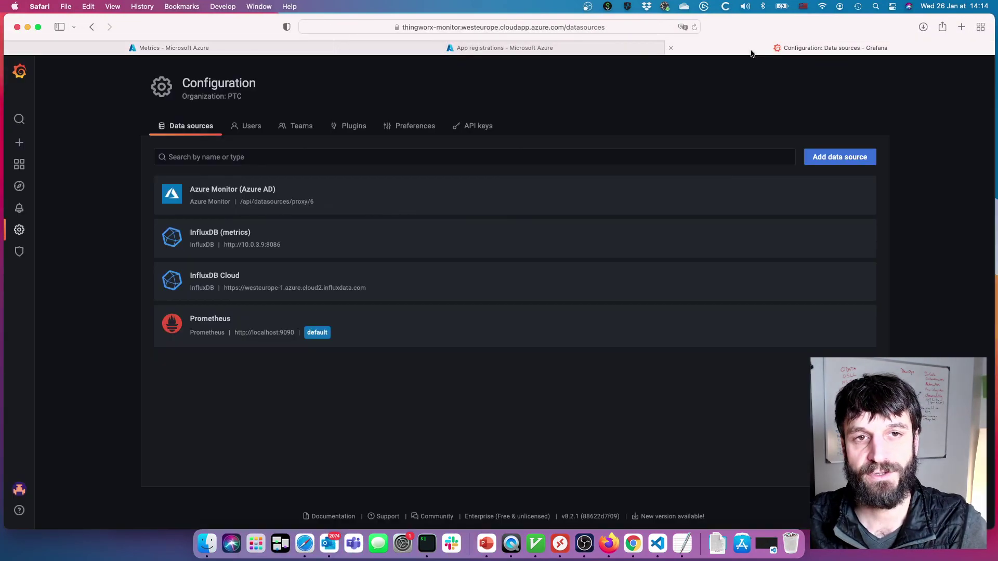
{"action": "left_click", "coordinate": [751, 49]}
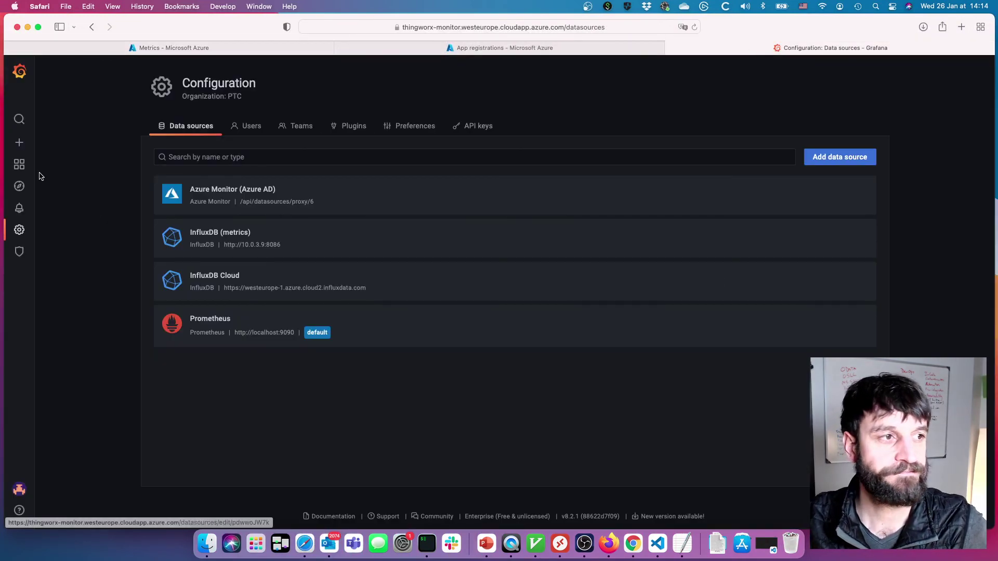
{"action": "left_click", "coordinate": [20, 165]}
{"action": "left_click", "coordinate": [99, 186]}
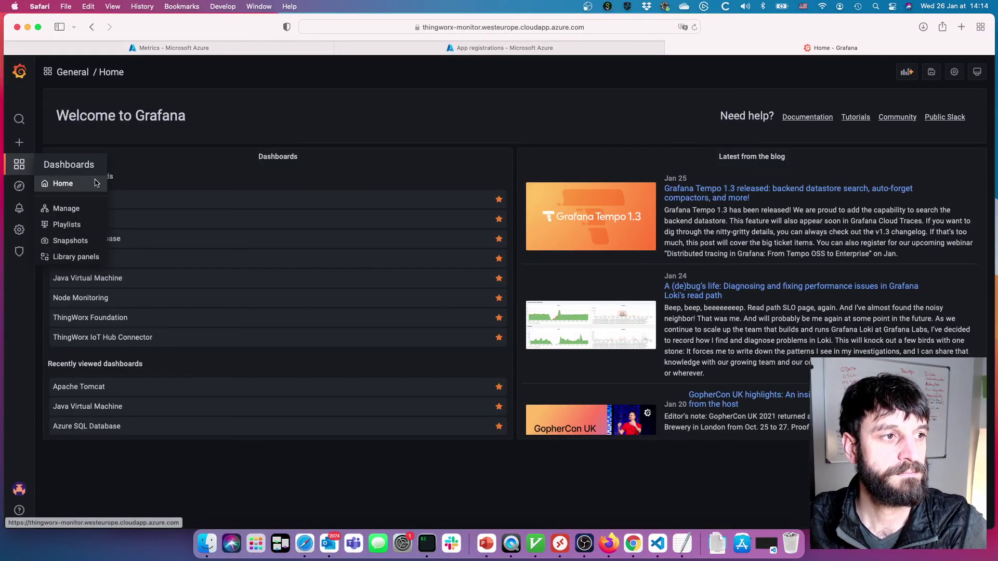
{"action": "left_click", "coordinate": [159, 240]}
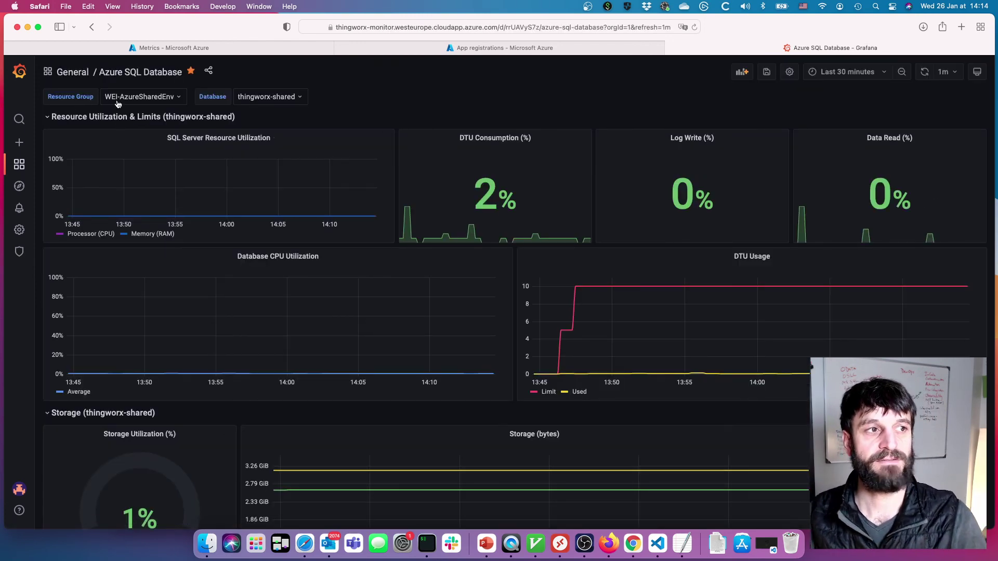
Check the resource group and Database variables, keeping thingworx-shared, and review the DTU, CPU and storage panels.
{"action": "left_click", "coordinate": [174, 98]}
{"action": "left_click", "coordinate": [235, 97]}
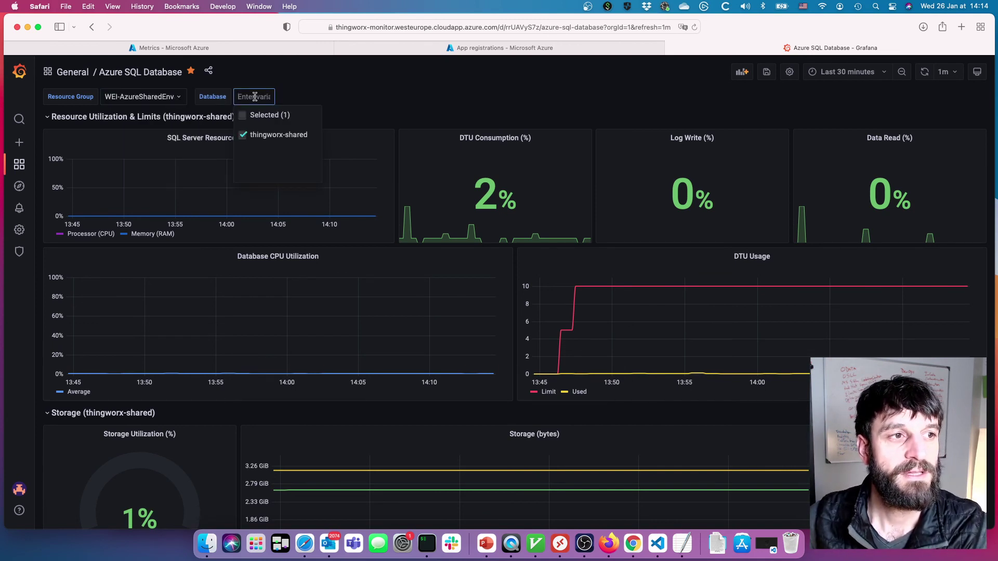
{"action": "left_click", "coordinate": [358, 111]}
{"action": "left_click", "coordinate": [297, 99]}
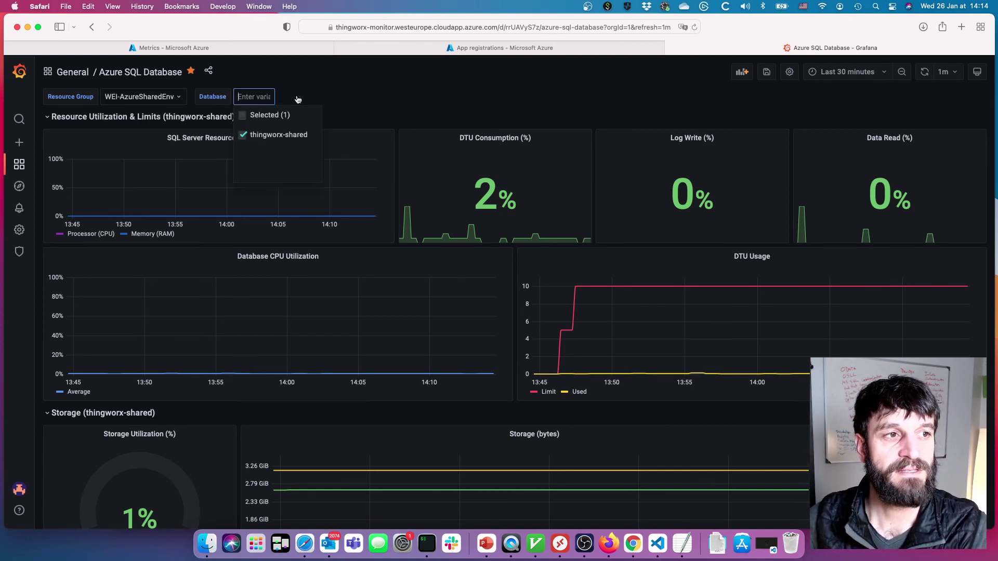
{"action": "left_click", "coordinate": [428, 109]}
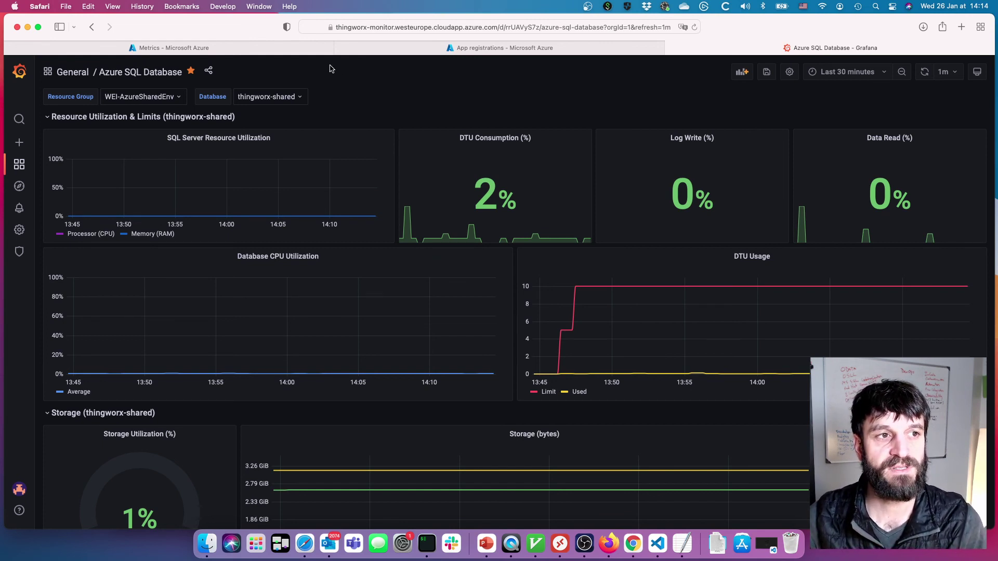
{"action": "left_click", "coordinate": [305, 98]}
{"action": "left_click", "coordinate": [350, 110]}
{"action": "scroll", "coordinate": [350, 111], "scroll_direction": "down", "scroll_amount": 10}
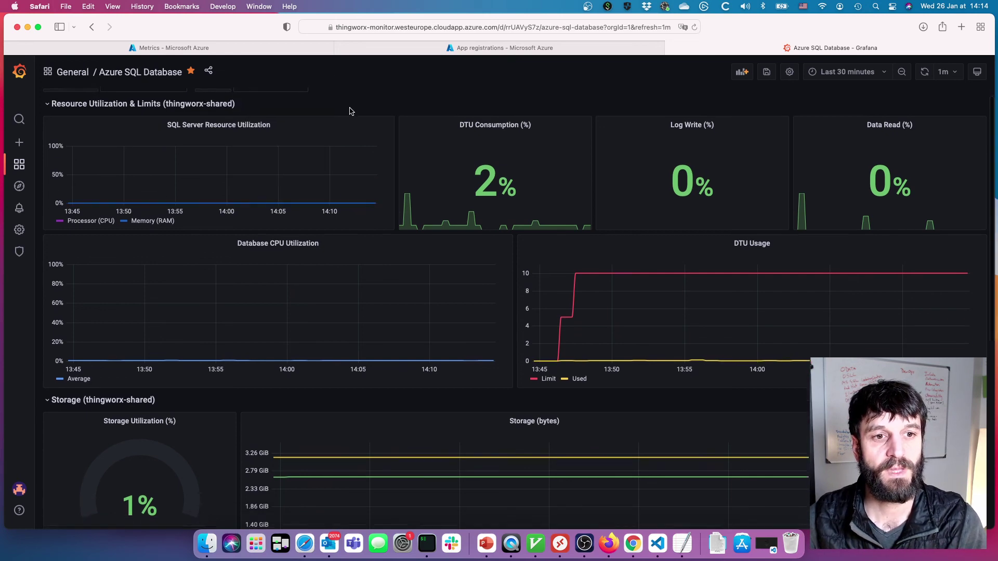
{"action": "scroll", "coordinate": [348, 109], "scroll_direction": "up", "scroll_amount": 10}
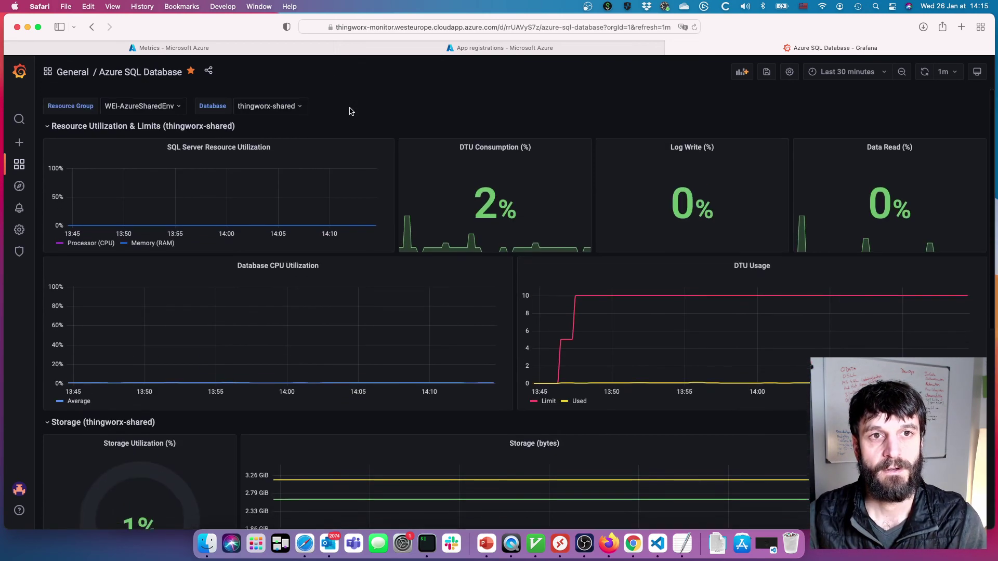